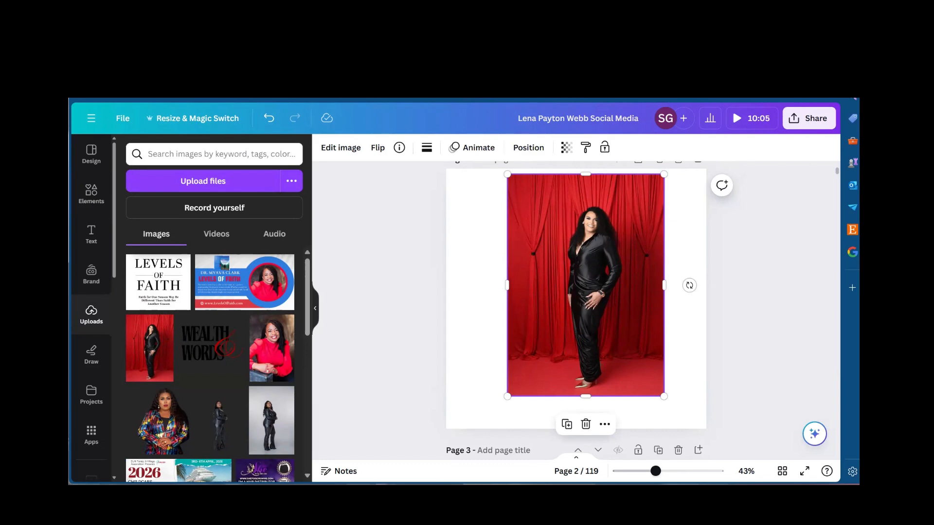
Replace the photo on page 2 with the uploaded red-curtain portrait, then enlarge and centre it on the page.
left_click(586, 424)
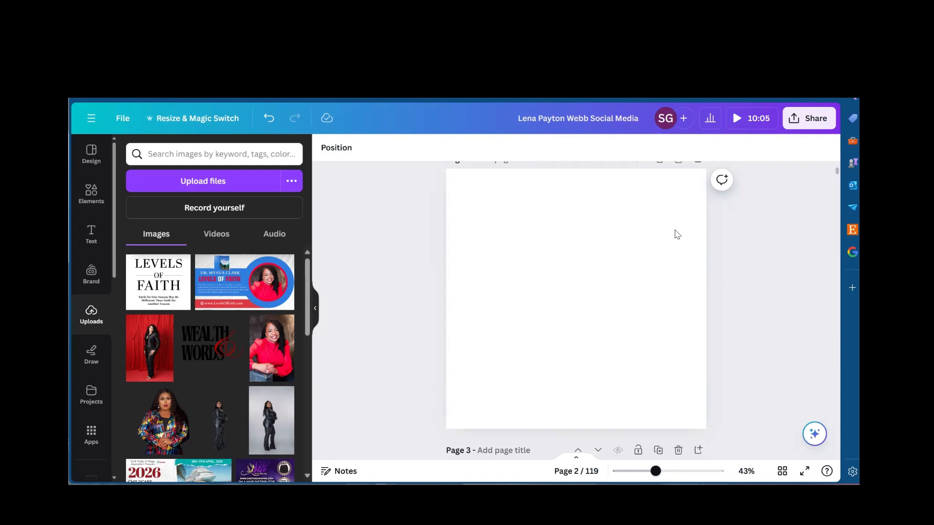
left_click(149, 347)
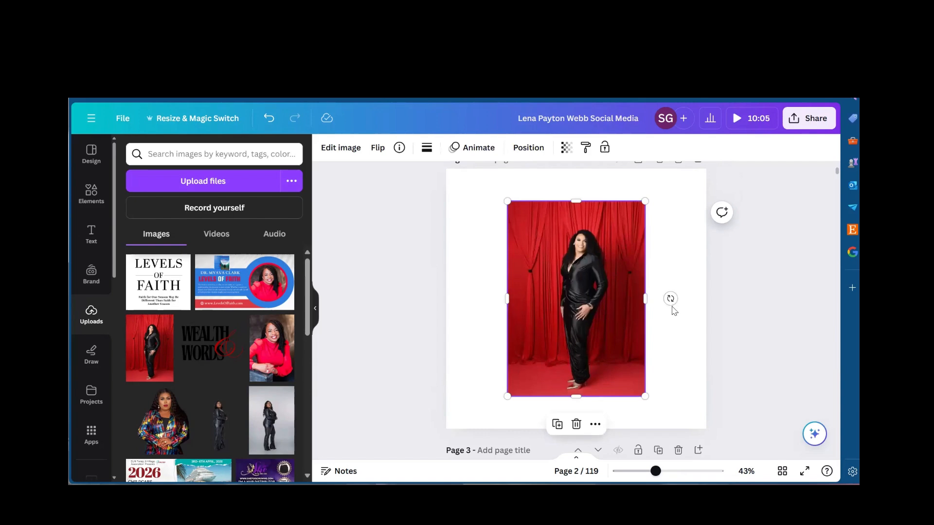
left_click_drag(645, 397, 669, 429)
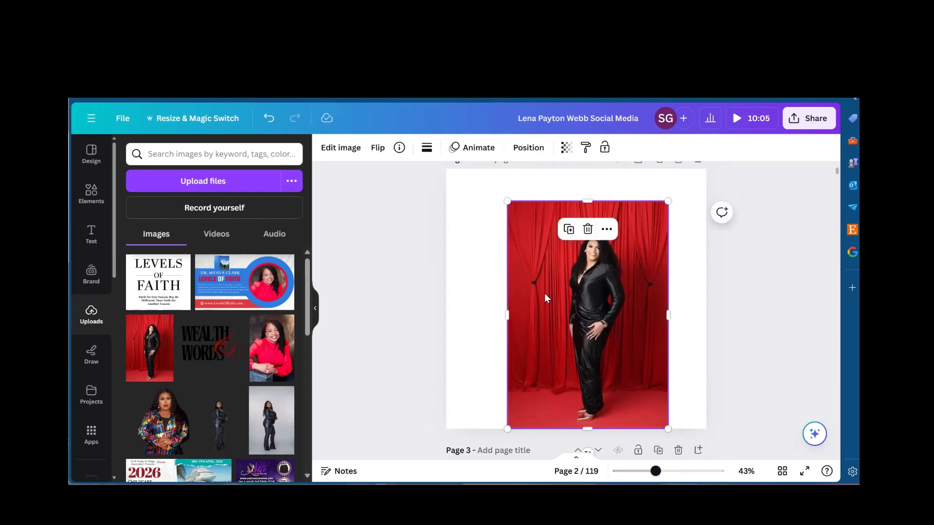
right_click(492, 191)
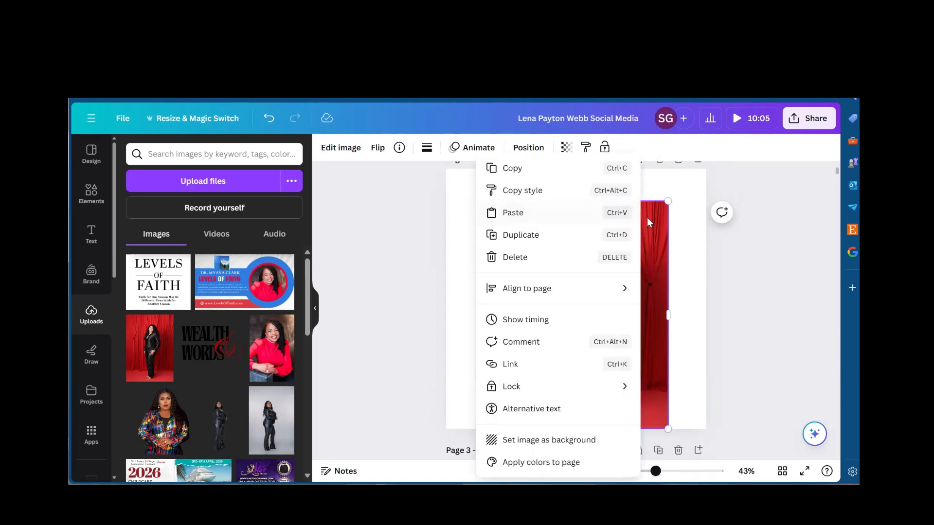
left_click(648, 219)
left_click_drag(648, 218, 636, 203)
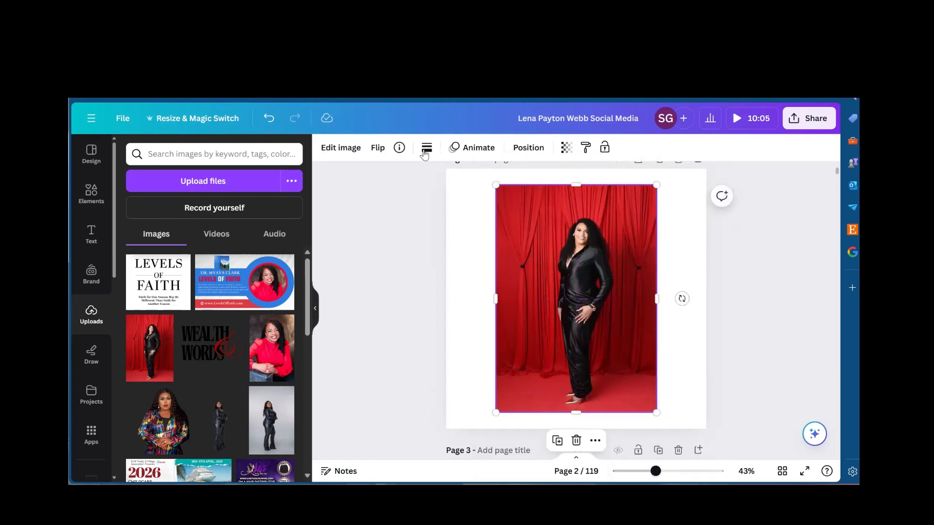
Remove the red curtain background from the portrait with BG Remover.
left_click(333, 151)
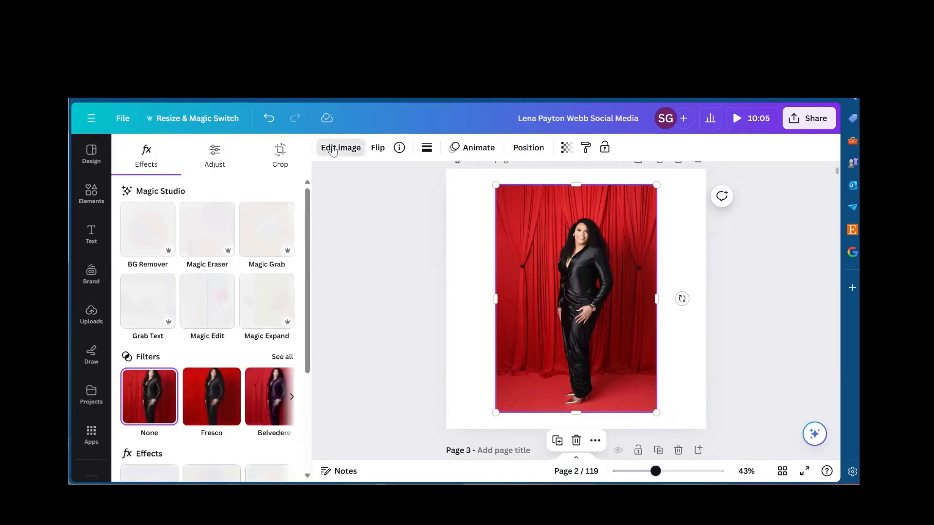
right_click(134, 242)
left_click(133, 223)
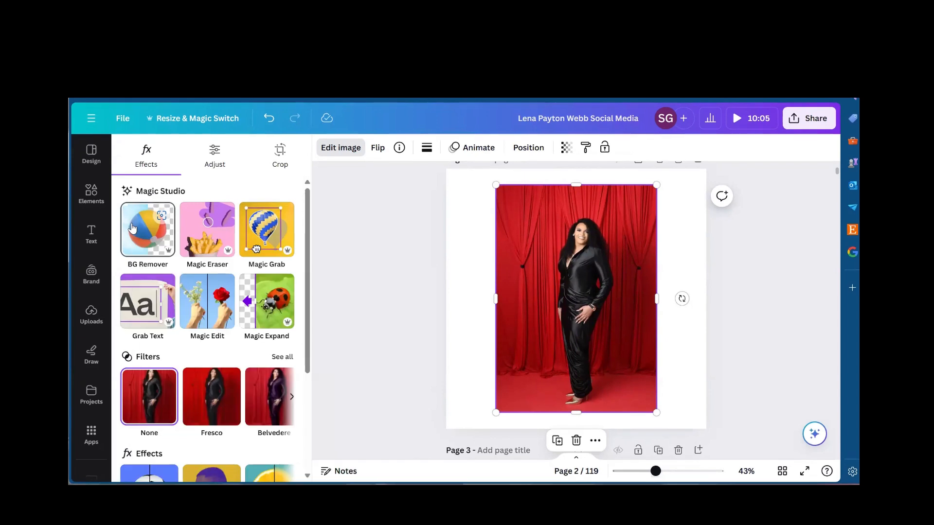
left_click(132, 227)
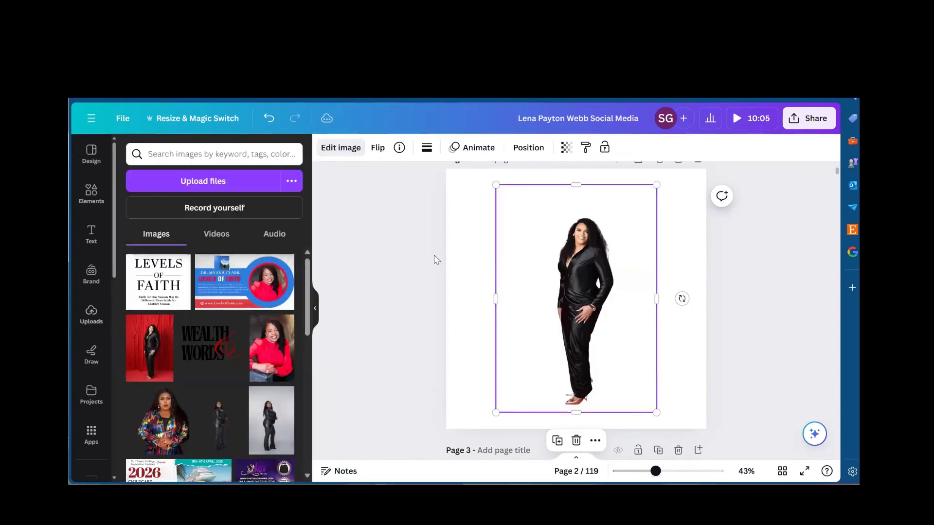
left_click(455, 292)
Enlarge the cut-out portrait slightly from two opposite corners, keeping the whole figure within page 2.
left_click(560, 321)
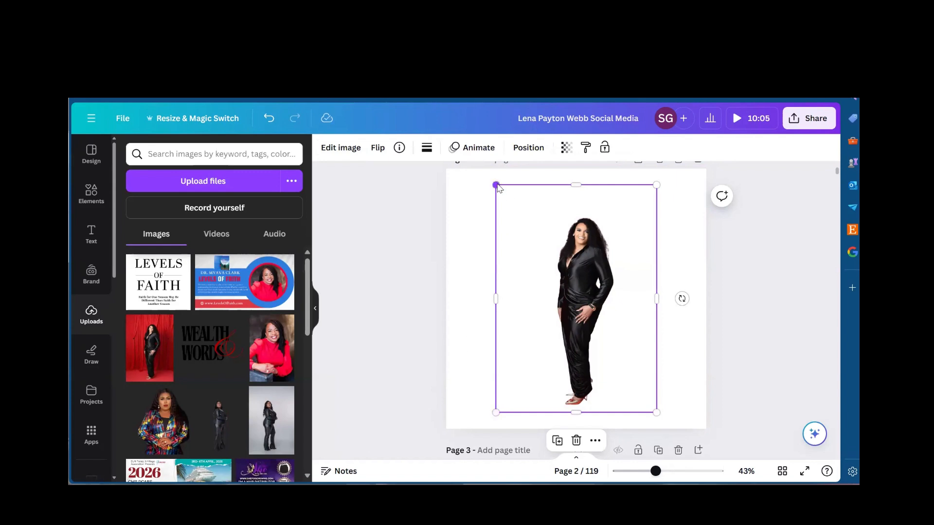
left_click_drag(495, 185, 488, 173)
left_click_drag(657, 412, 662, 420)
left_click(681, 371)
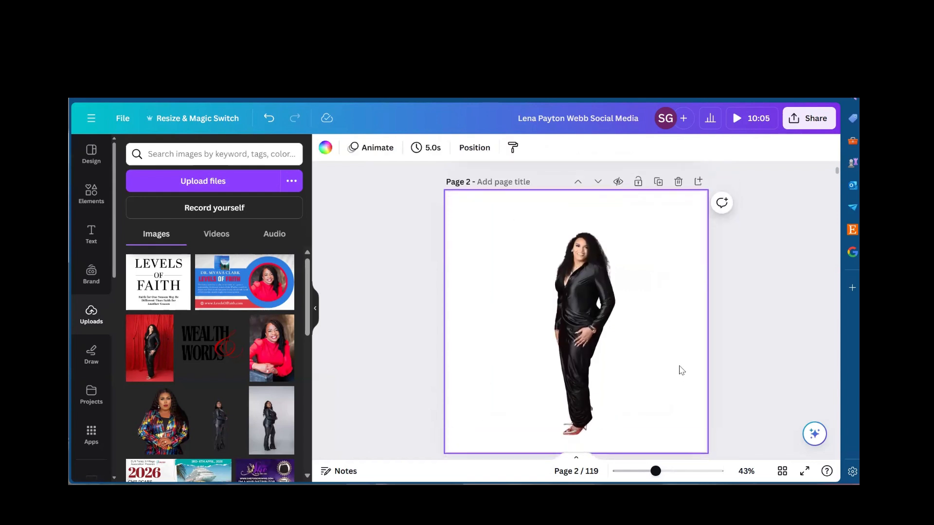
Title page 2 "My Name".
left_click(516, 184)
type("<")
key("BackSpace")
type("My NAme")
key("BackSpace")
key("BackSpace")
key("BackSpace")
type("ame")
Set up a download of the design as PNG with a transparent background.
left_click(796, 124)
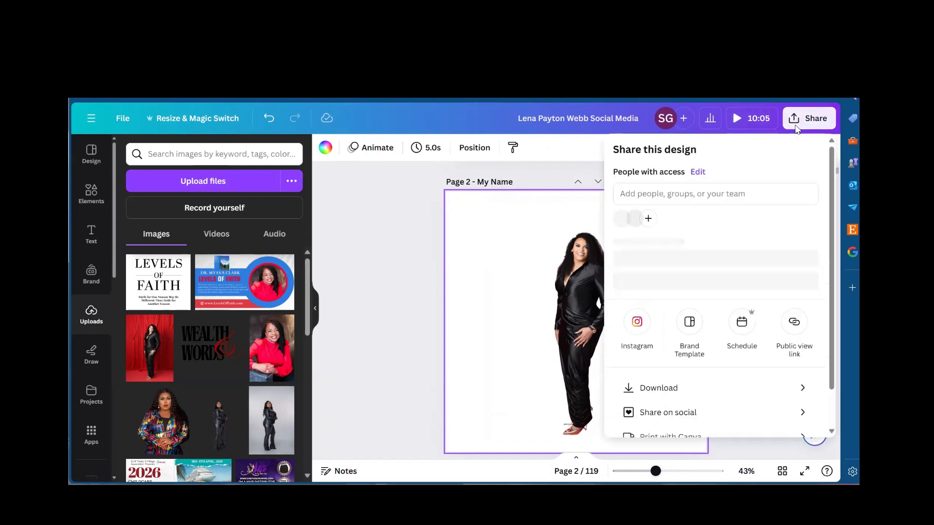
left_click(691, 400)
left_click(664, 203)
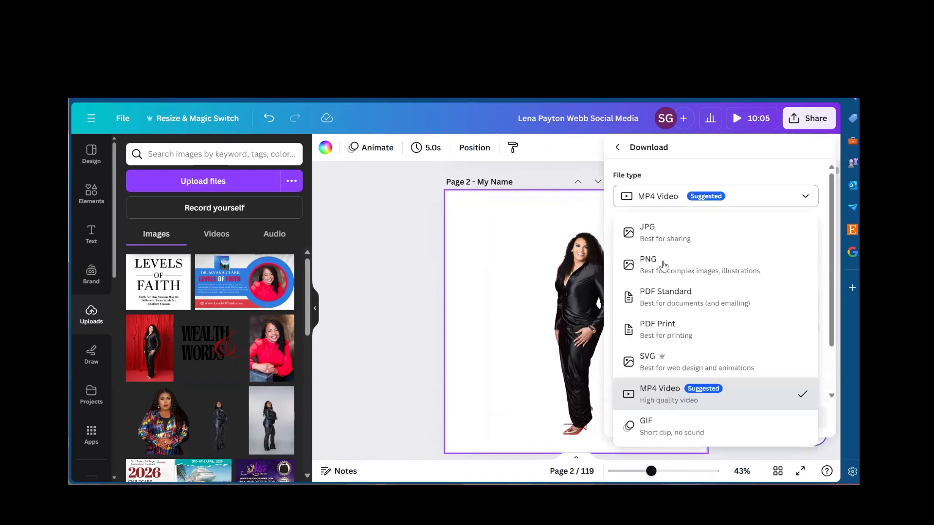
left_click(659, 267)
left_click(621, 272)
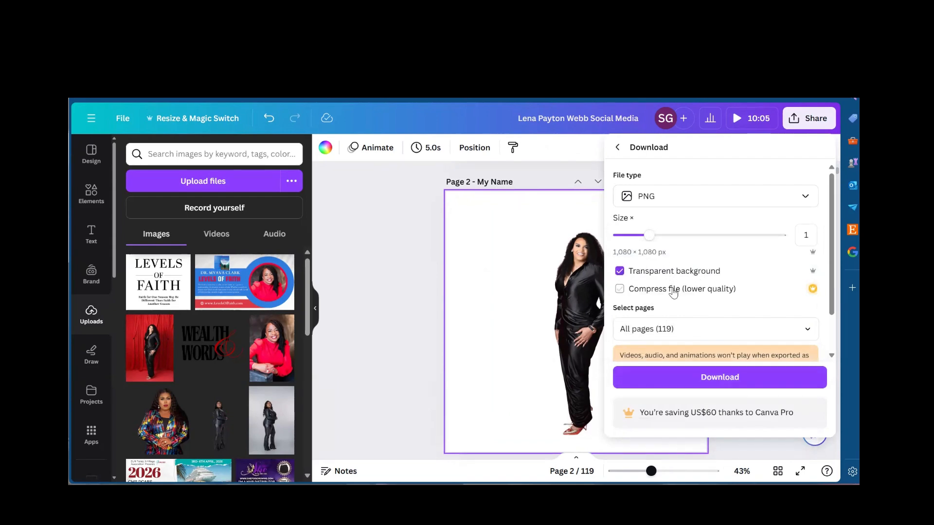
Limit the download to the current page (Page 2) and close the download settings.
left_click(662, 329)
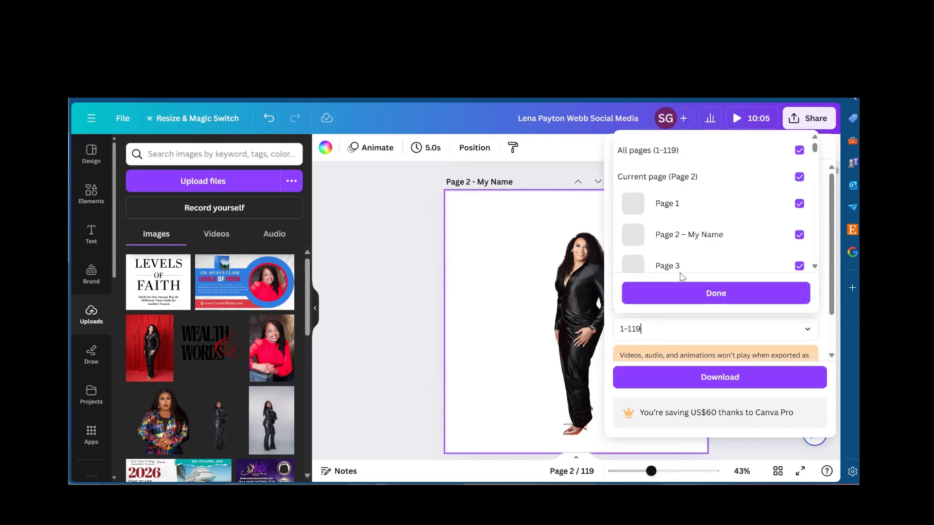
left_click(689, 147)
left_click(656, 177)
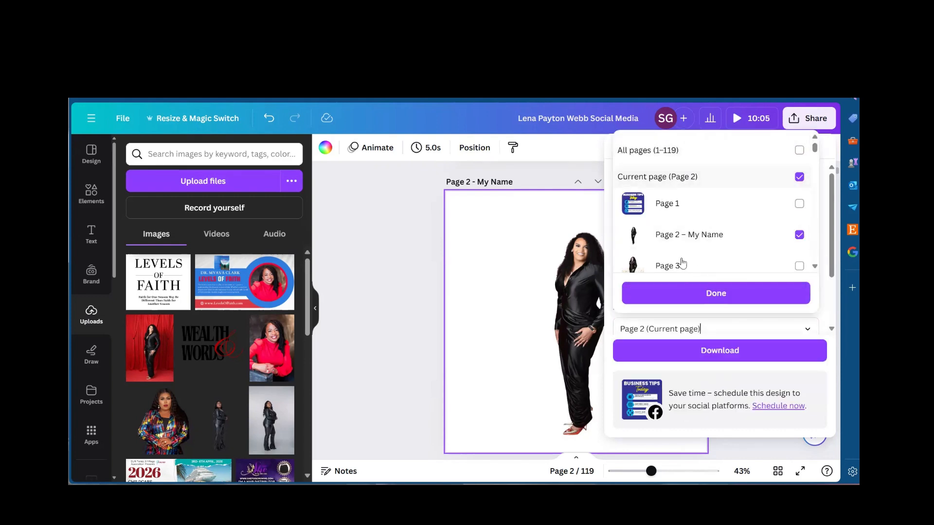
left_click(671, 291)
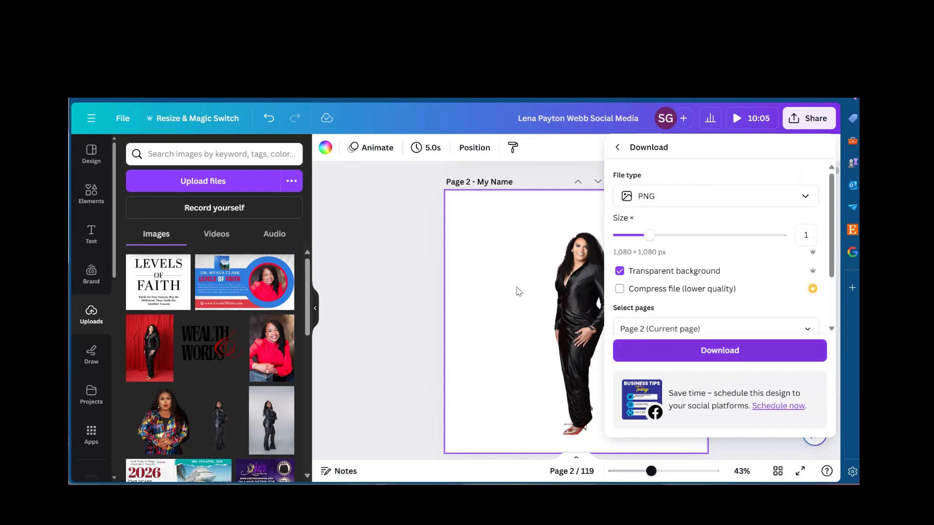
left_click(455, 231)
Enlarge the cut-out portrait until the full figure spans nearly the whole height of page 2.
left_click(611, 229)
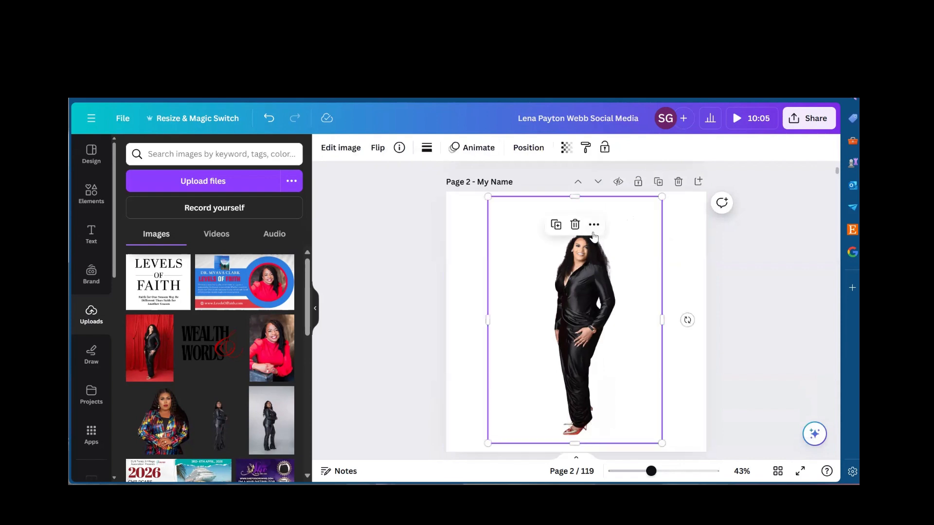
left_click_drag(488, 196, 450, 175)
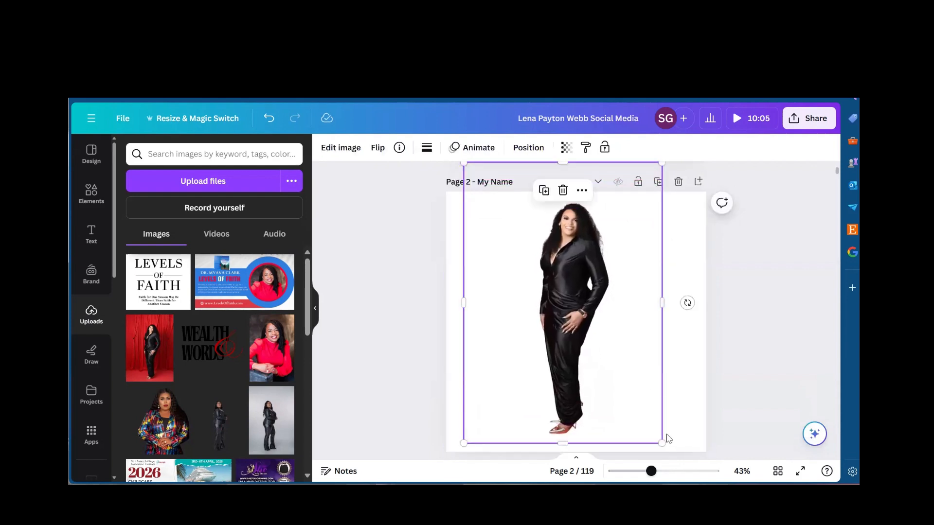
left_click_drag(662, 443, 665, 448)
left_click(681, 355)
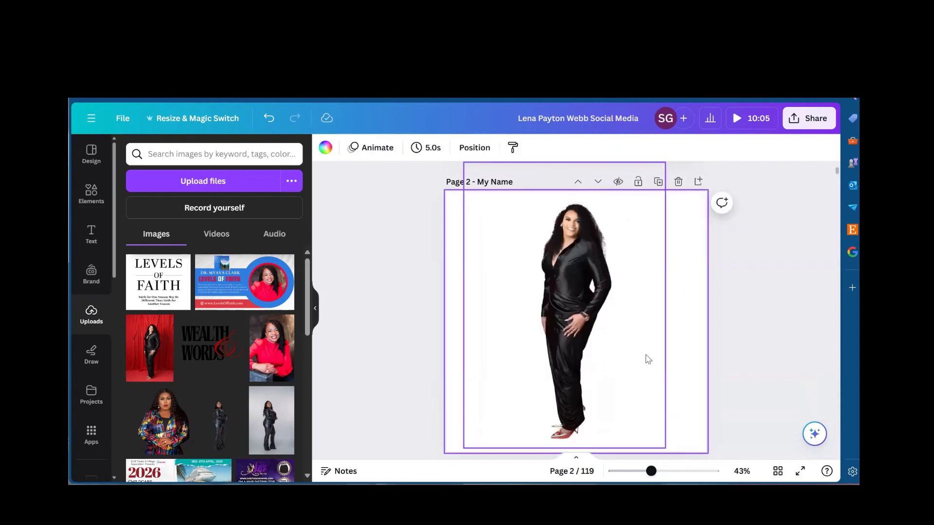
Enlarge the portrait further so the page crops it below the hips, and shift it back towards the page centre.
scroll(688, 336, "down", 3)
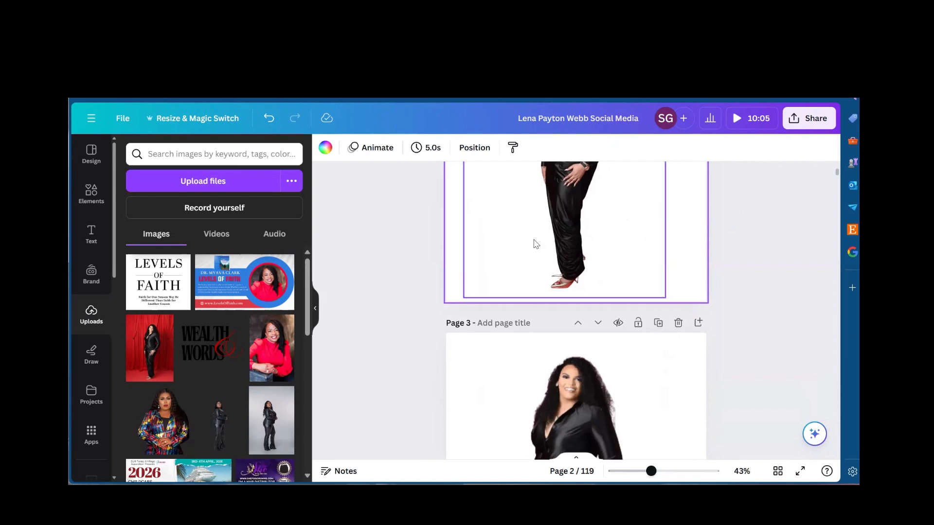
left_click(468, 293)
left_click_drag(463, 298, 407, 379)
scroll(640, 294, "up", 3)
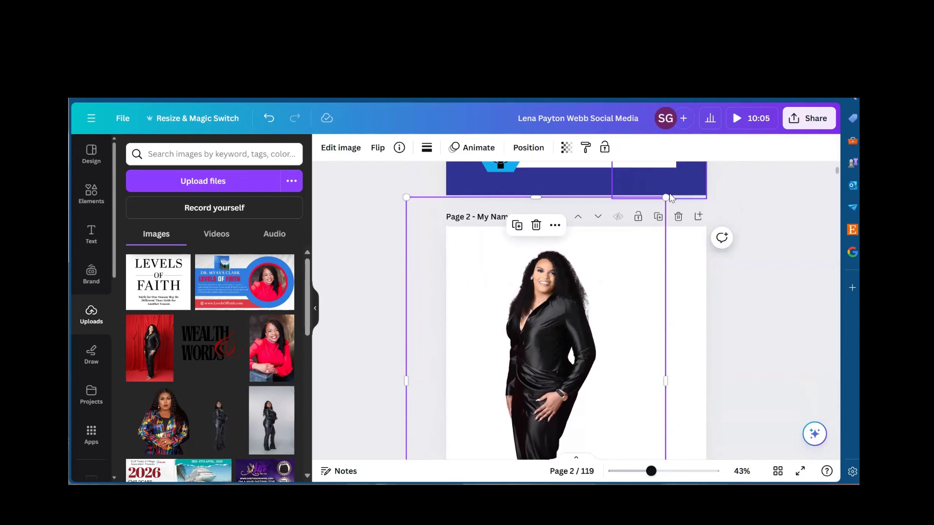
left_click_drag(666, 195, 688, 167)
left_click_drag(637, 281, 649, 294)
scroll(648, 295, "down", 2)
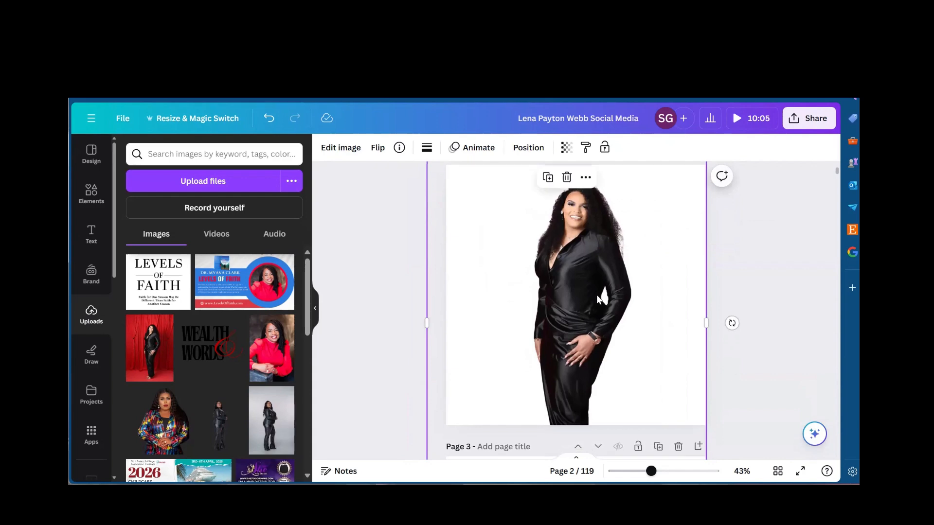
Scale the portrait up slightly from its upper corner so the head sits closer to the page's upper edge.
scroll(595, 295, "up", 2)
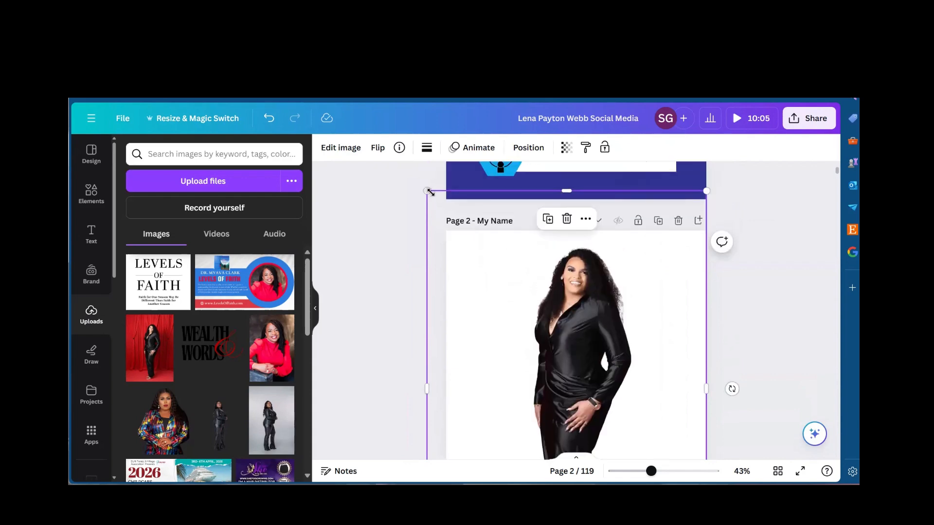
left_click_drag(427, 191, 421, 184)
scroll(402, 235, "down", 2)
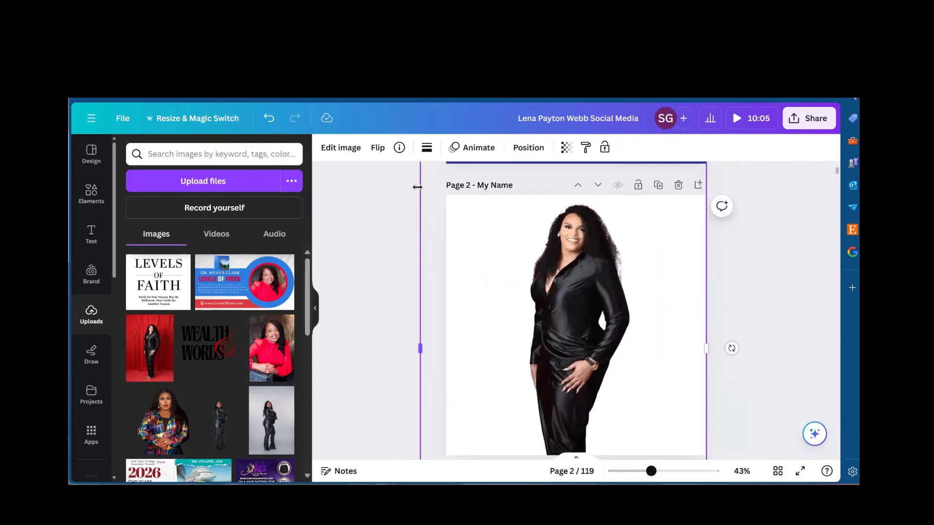
left_click(399, 236)
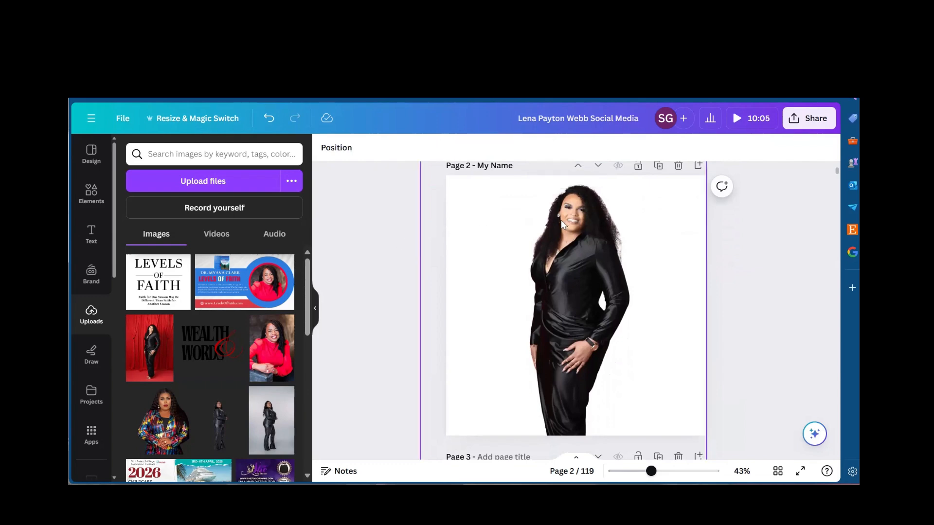
Enlarge the portrait from its lower corner to crop it at the thighs, and move it right to recentre it.
left_click(521, 293)
scroll(521, 294, "down", 2)
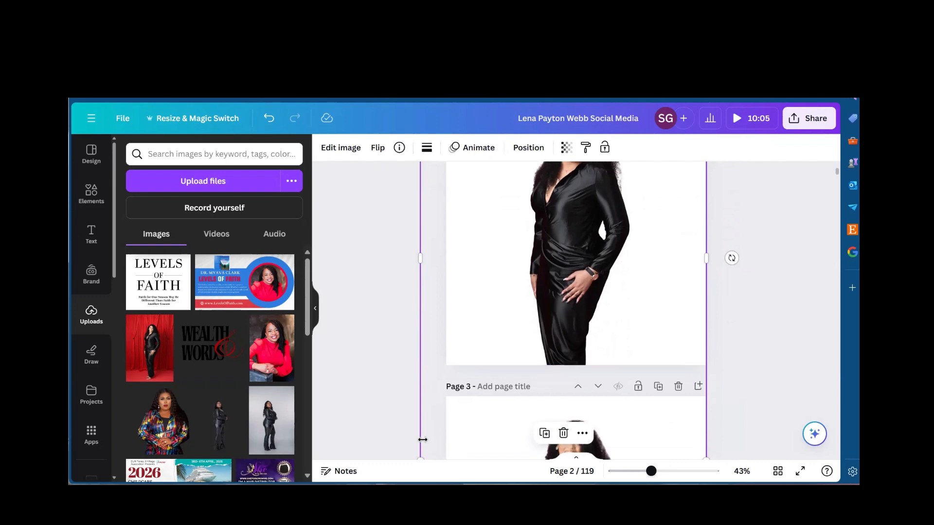
left_click_drag(417, 454, 360, 454)
scroll(571, 331, "up", 2)
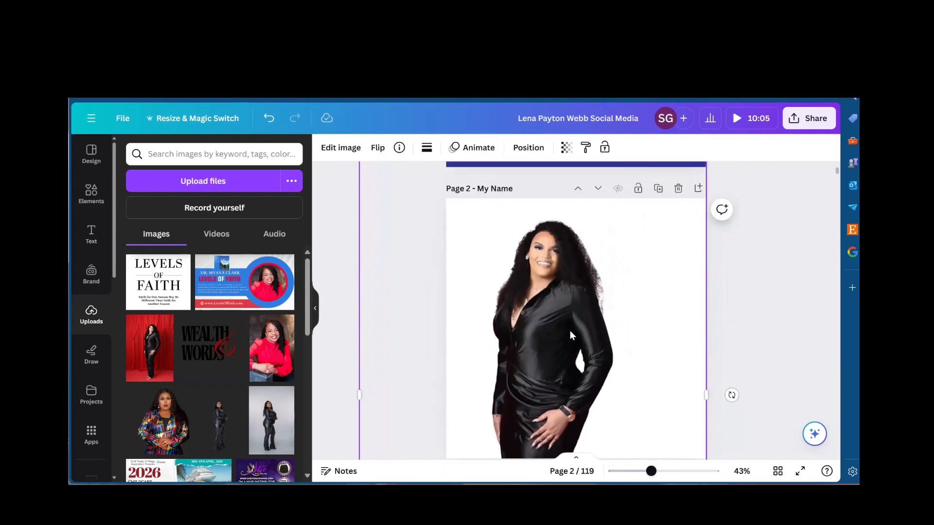
left_click_drag(673, 242, 705, 242)
scroll(705, 242, "down", 3)
scroll(705, 243, "up", 4)
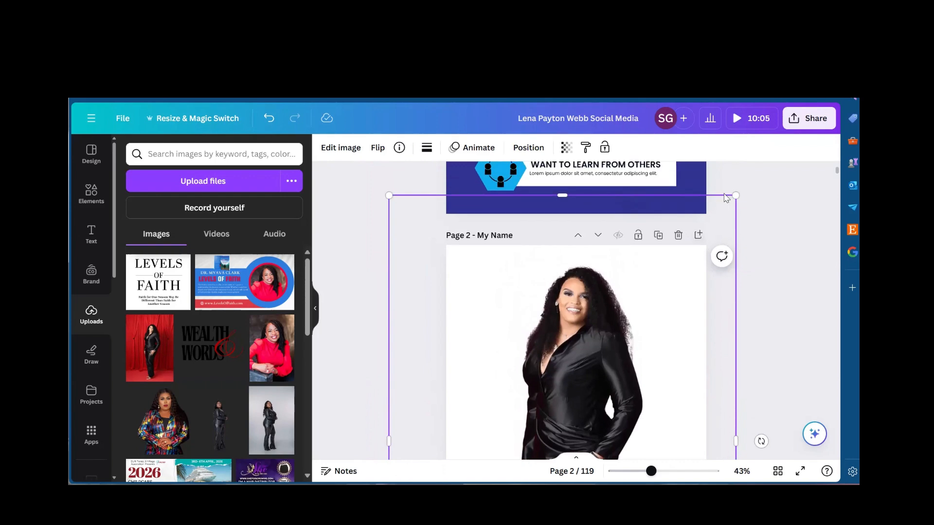
Fine-tune the portrait's size from both upper corners and nudge it left so the figure is centred on page 2.
left_click_drag(735, 193, 745, 183)
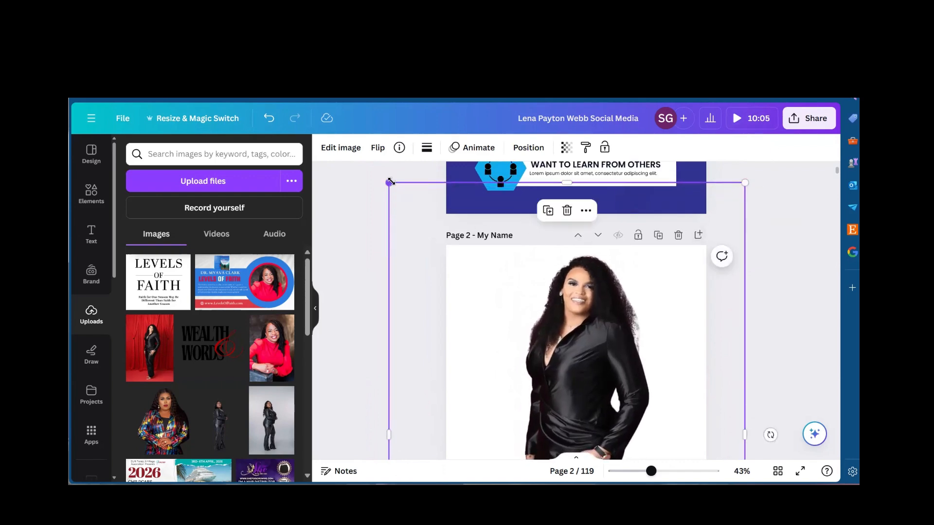
left_click_drag(389, 183, 385, 177)
scroll(532, 287, "down", 2)
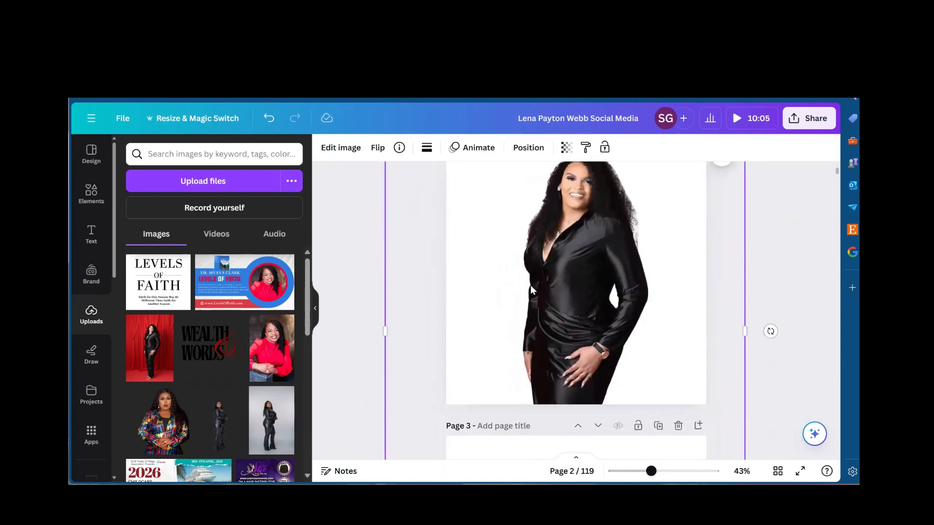
scroll(535, 288, "up", 1)
left_click_drag(602, 298, 598, 298)
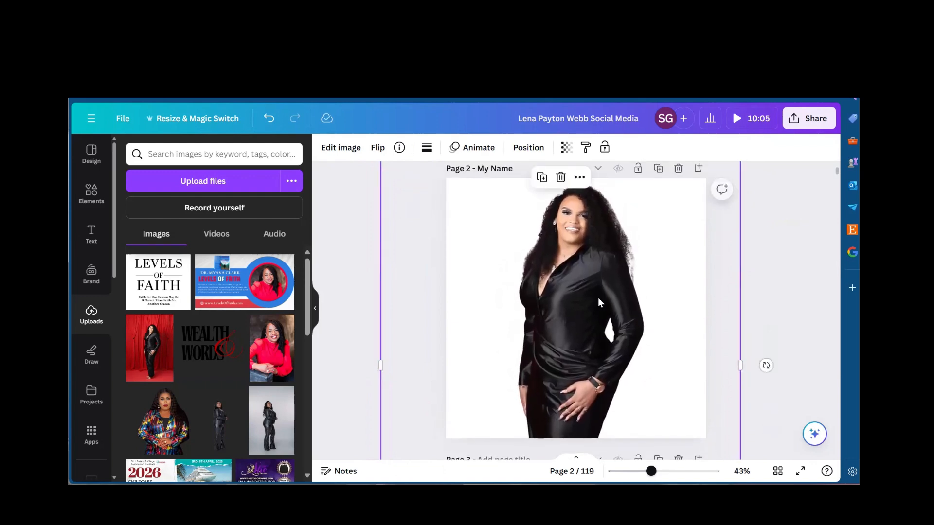
left_click(767, 276)
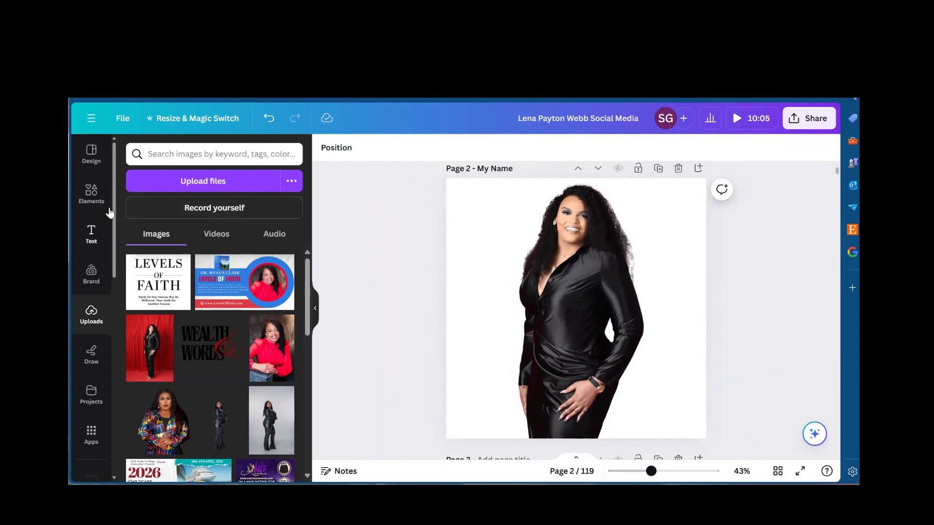
Add the mottled blue texture from the "blue background" graphics and enlarge it to cover all of page 2.
left_click(92, 194)
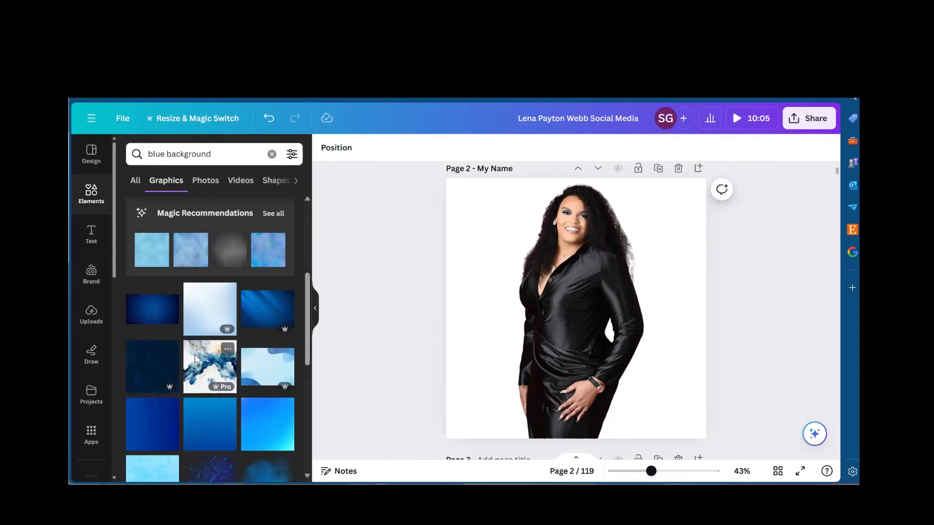
scroll(195, 355, "up", 4)
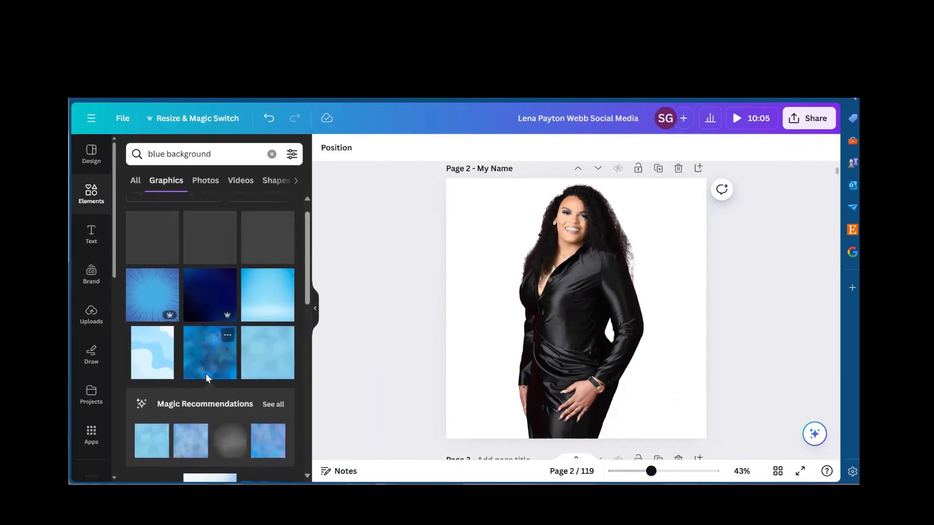
left_click(197, 357)
left_click_drag(596, 291, 571, 266)
left_click_drag(656, 386, 732, 415)
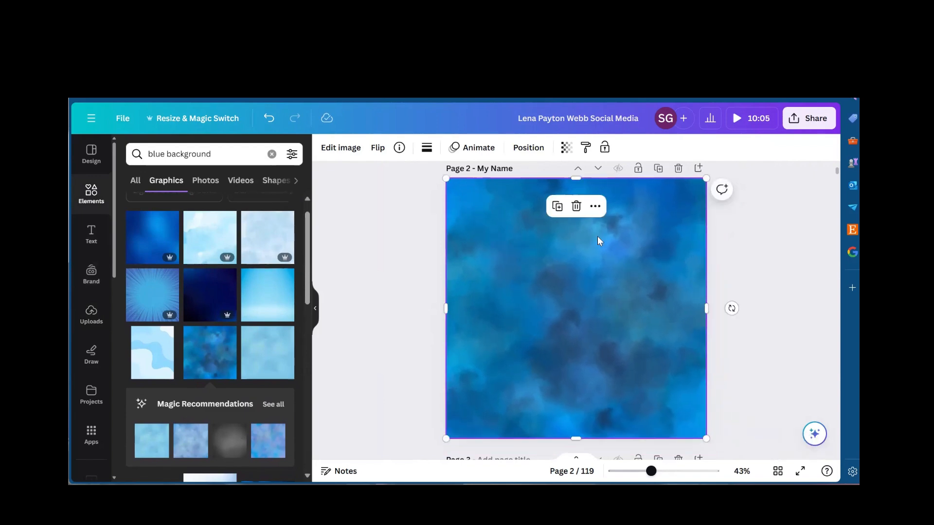
Send the blue texture to the back so it sits behind the portrait on page 2.
left_click(527, 148)
left_click(250, 197)
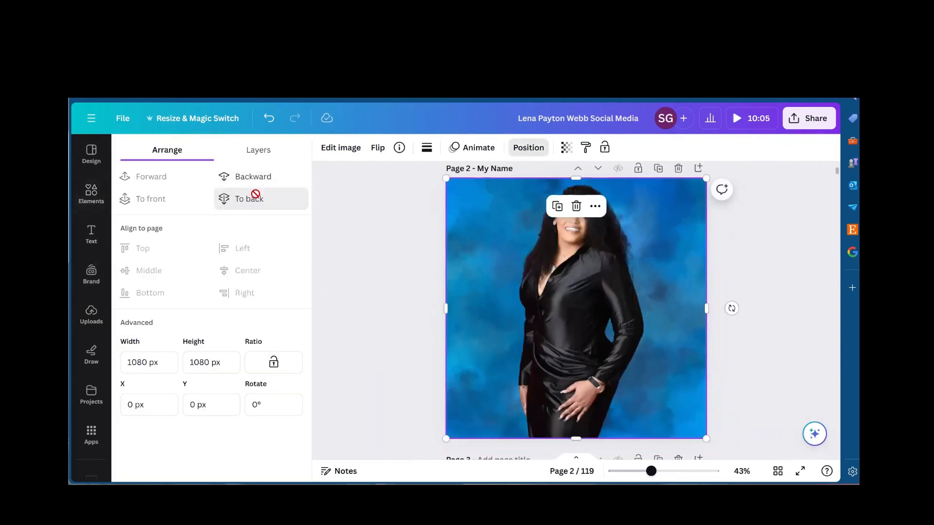
right_click(359, 238)
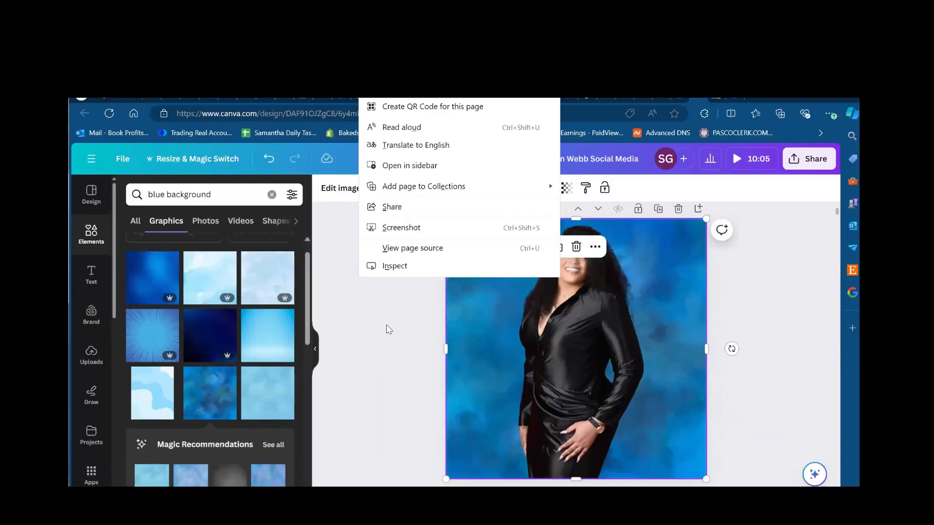
left_click(389, 329)
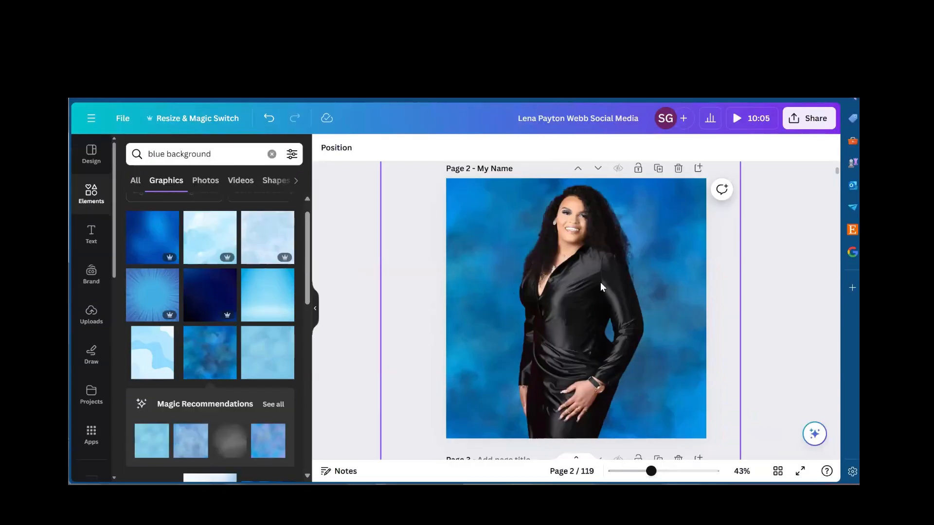
left_click_drag(589, 271, 590, 278)
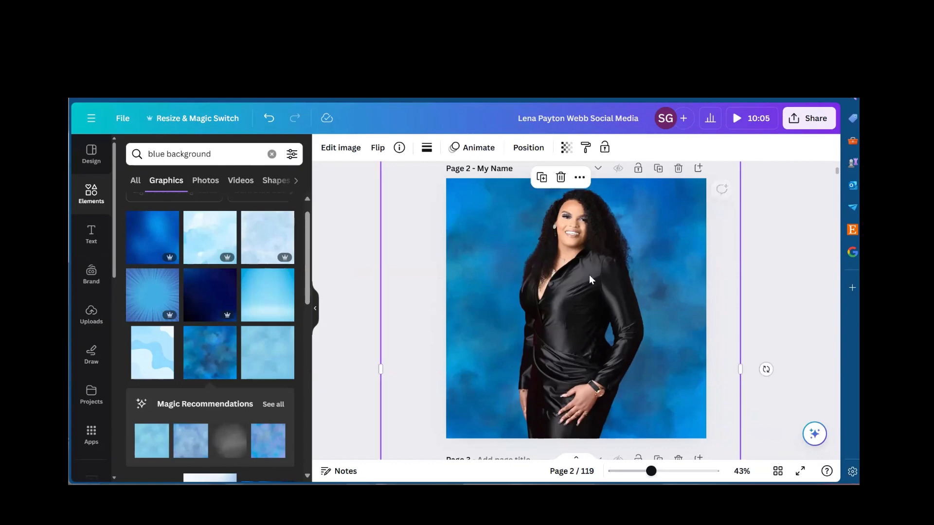
left_click(766, 264)
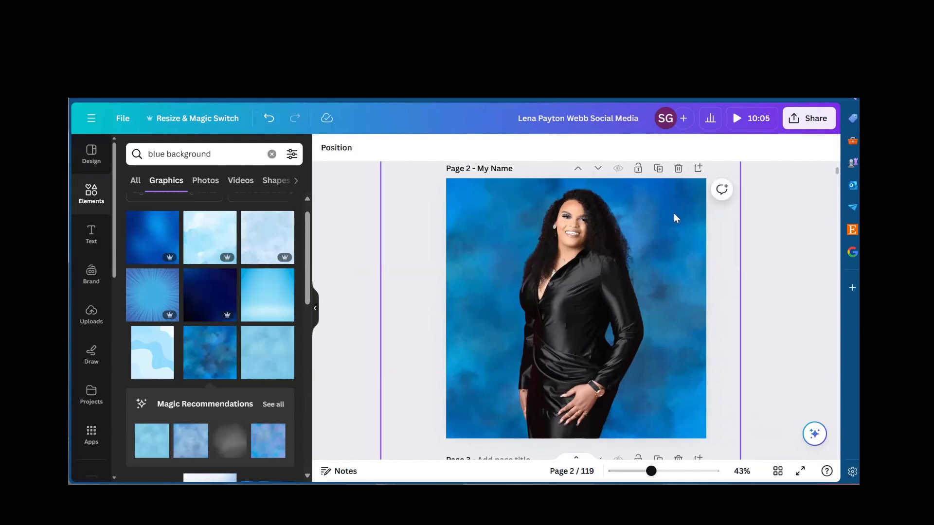
Duplicate page 2, crop in the portrait's left edge on the copy to free the blue texture, and delete the texture.
left_click(659, 169)
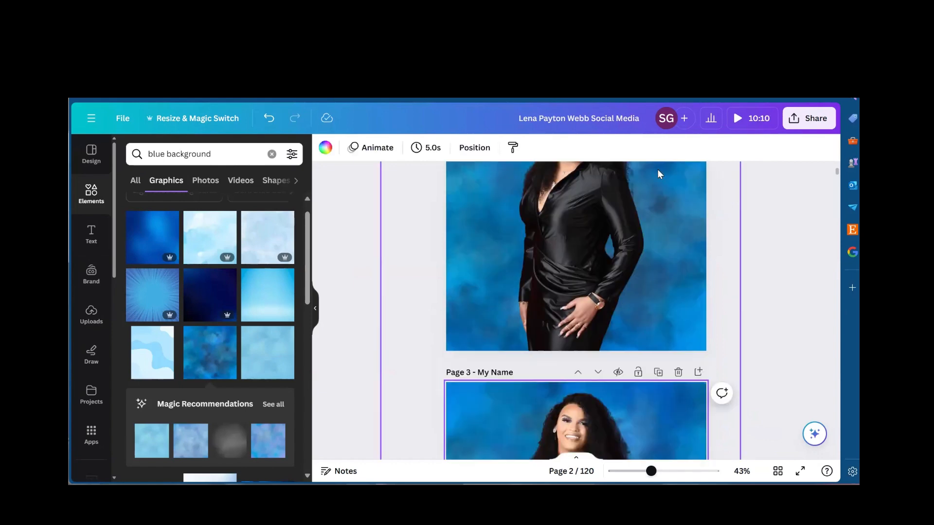
left_click(483, 241)
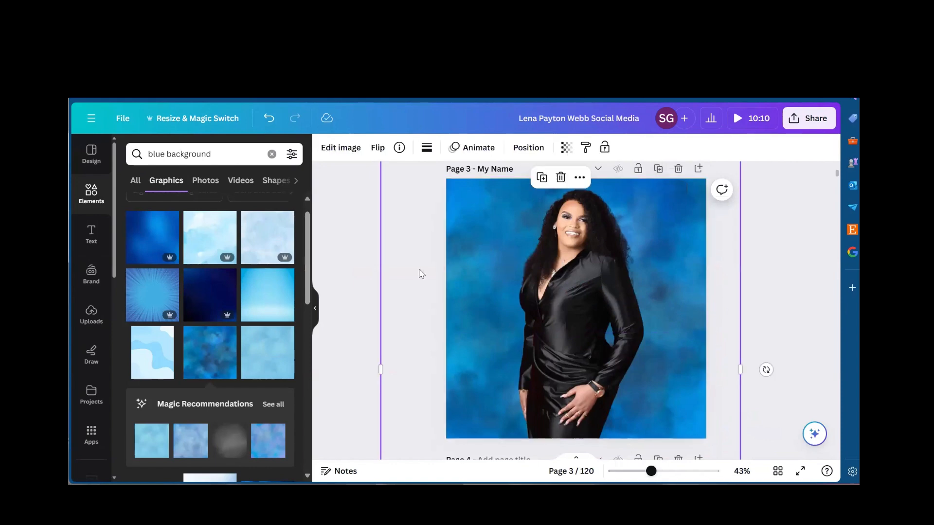
left_click_drag(381, 300, 497, 302)
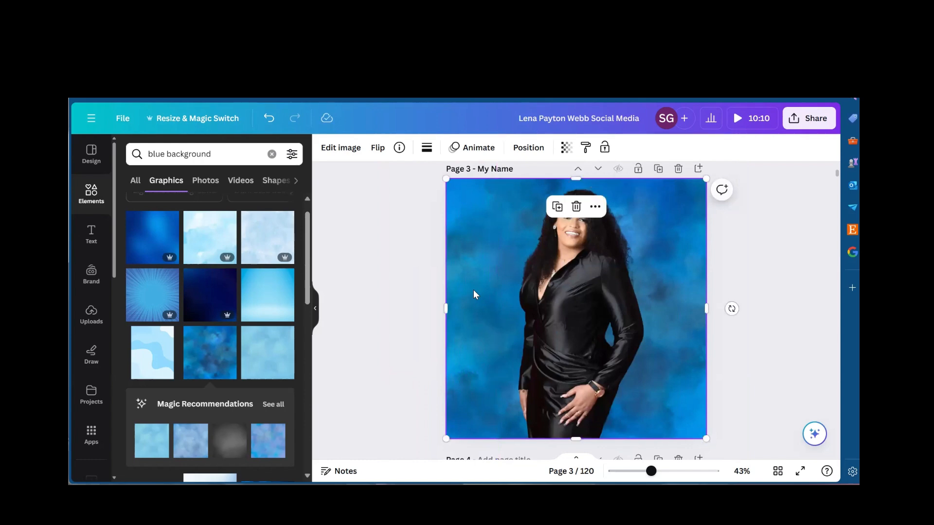
left_click(578, 206)
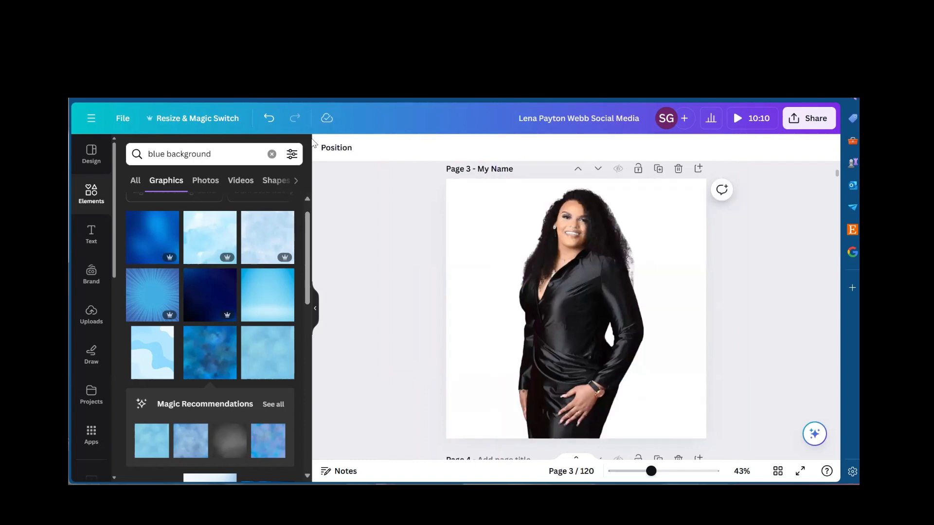
Search the elements for "pink background" and show all matching photos.
left_click(272, 154)
type("pink")
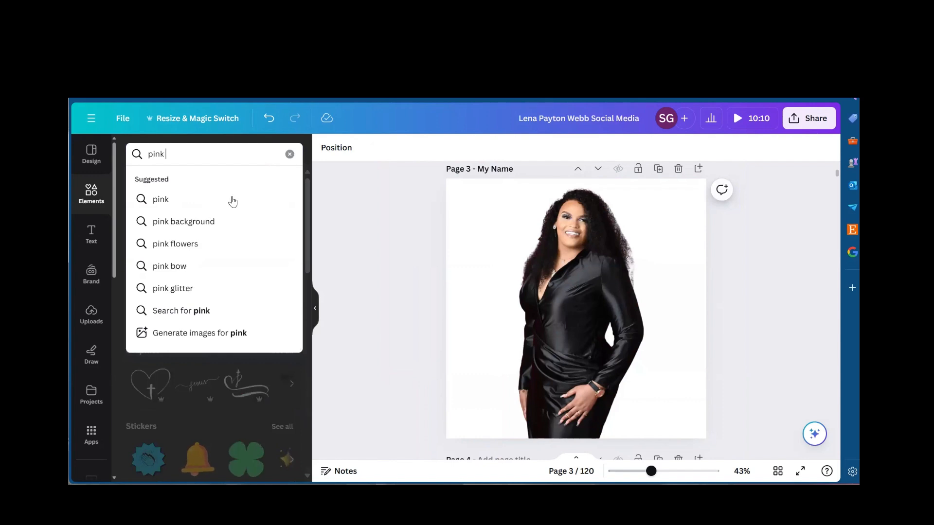
left_click(204, 222)
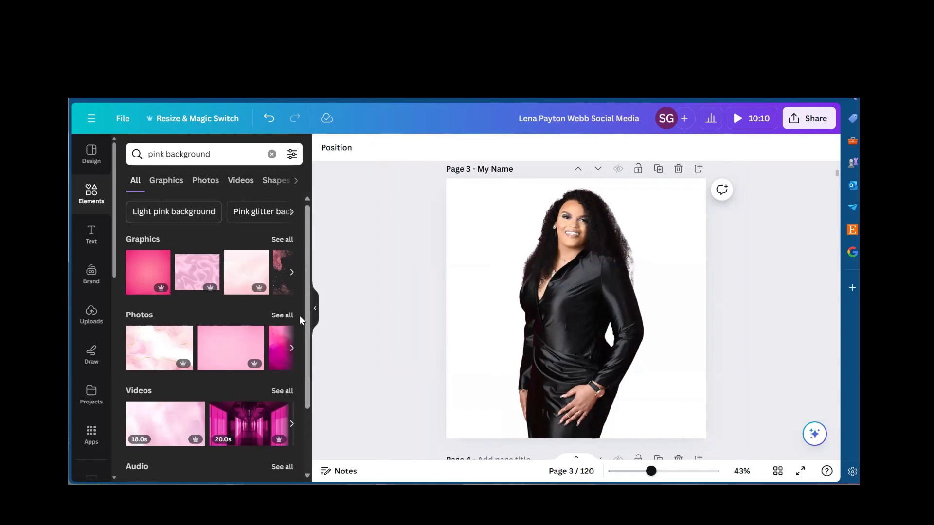
left_click(282, 316)
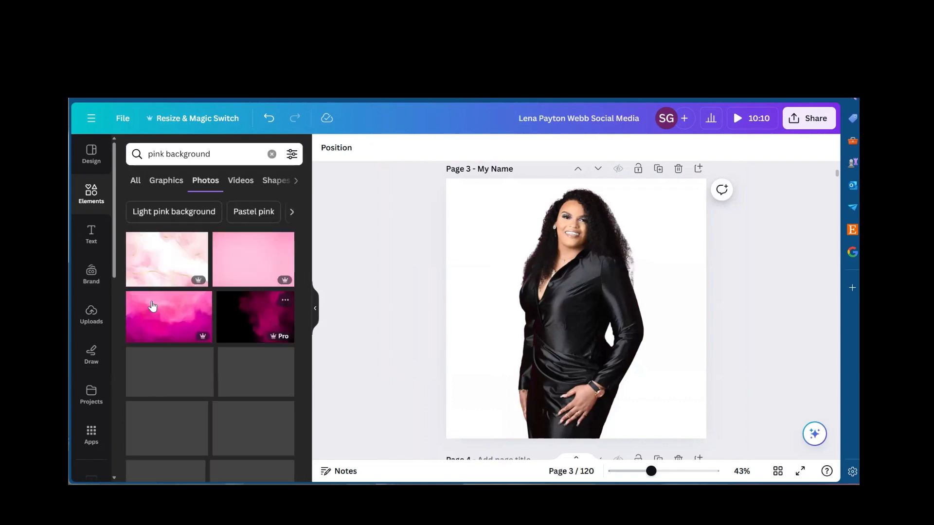
Add the "Abstract Watercolor Background - Magenta, Hot Pink - Soft Texture" photo to page 3 and enlarge it to cover the page.
left_click(203, 300)
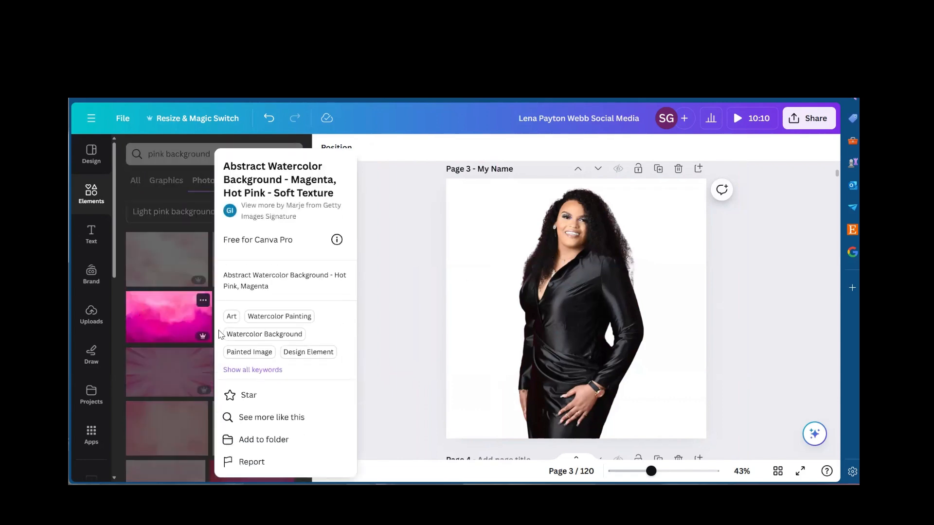
left_click(153, 324)
left_click(204, 301)
left_click(163, 319)
left_click(162, 319)
left_click_drag(569, 297, 542, 229)
left_click_drag(652, 305, 717, 306)
left_click_drag(576, 334, 560, 433)
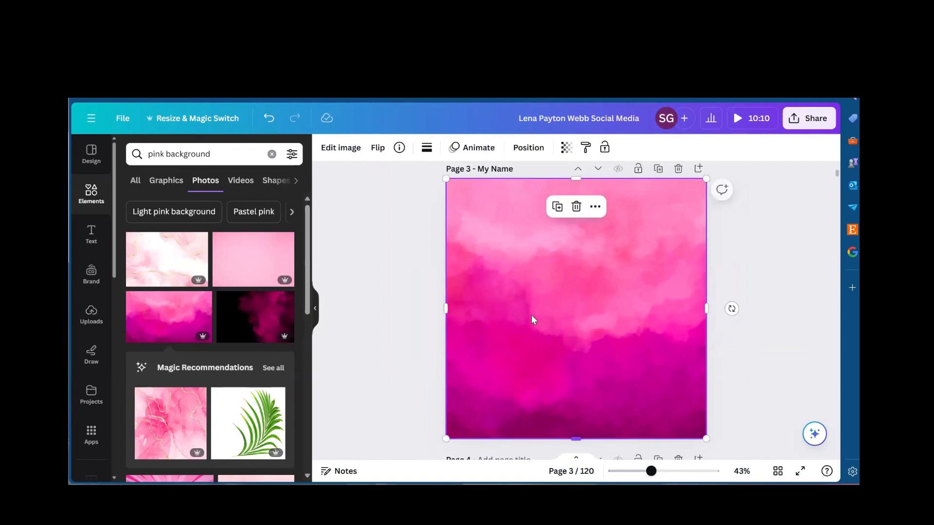
Send the pink watercolor photo to the back so it sits behind the portrait on page 3.
left_click(536, 152)
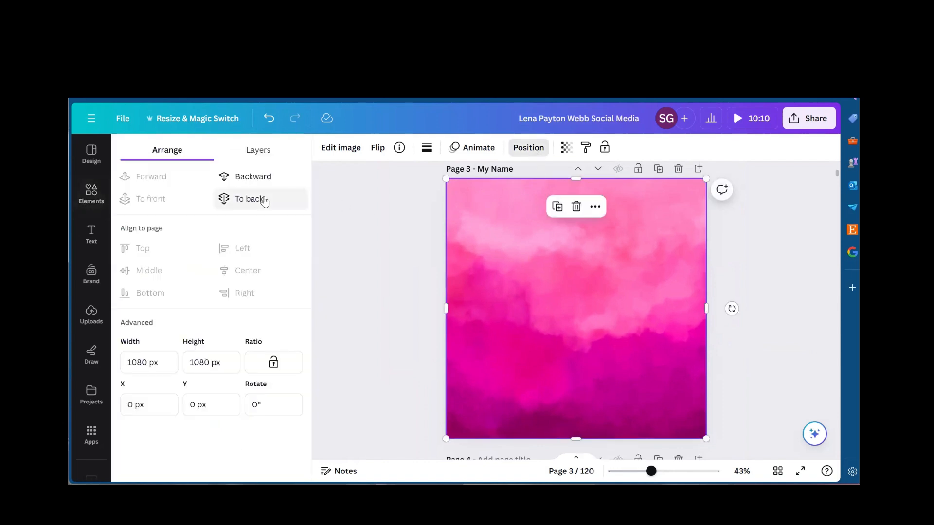
left_click(263, 199)
left_click(382, 253)
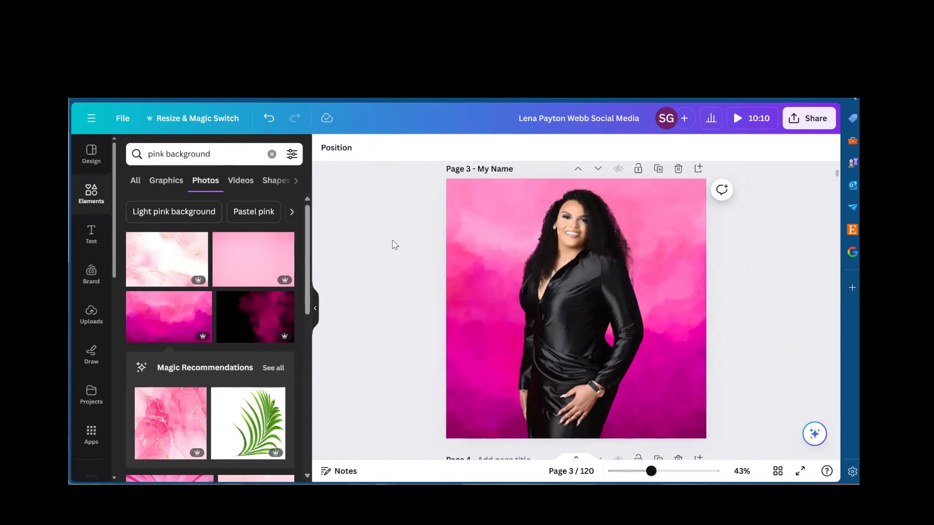
Compare the blue and pink versions, and duplicate the blue-background page 2.
scroll(394, 242, "up", 5)
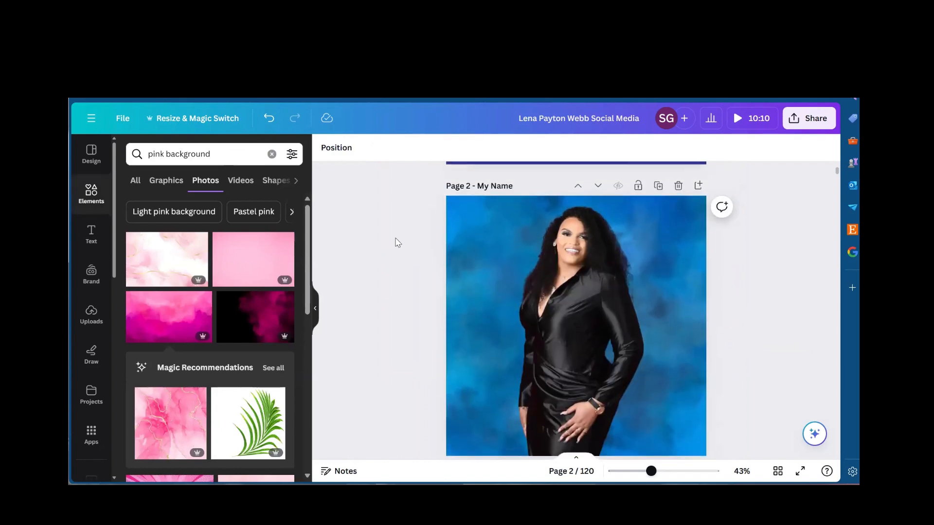
scroll(395, 243, "down", 4)
scroll(404, 282, "up", 6)
scroll(404, 281, "down", 4)
scroll(404, 277, "up", 2)
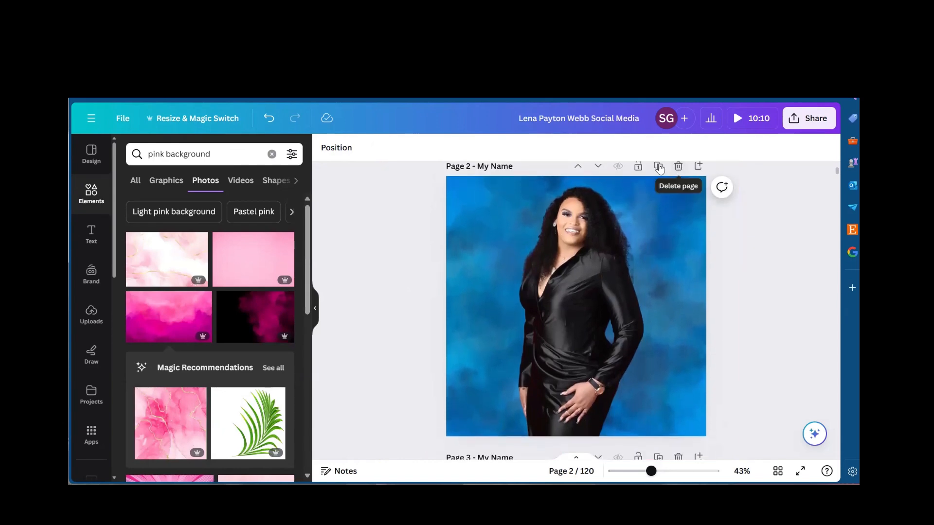
left_click(658, 166)
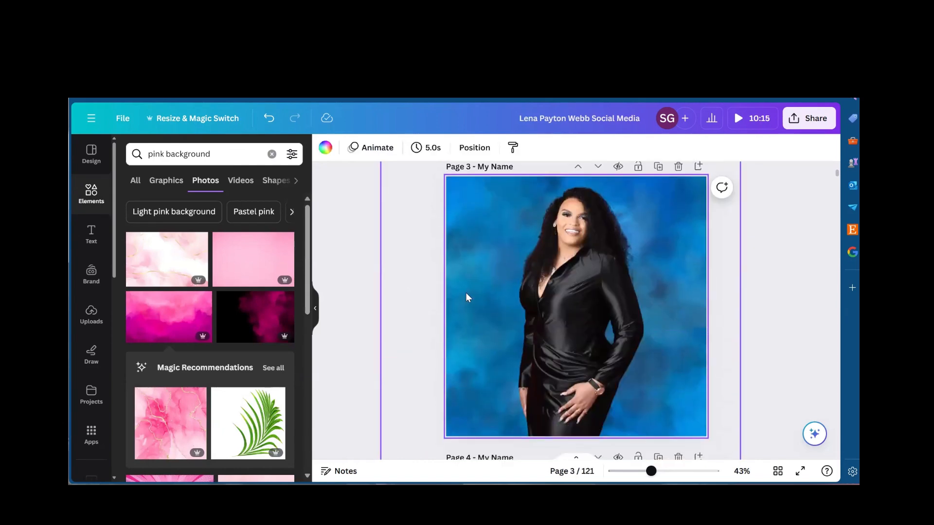
left_click(460, 313)
right_click(460, 313)
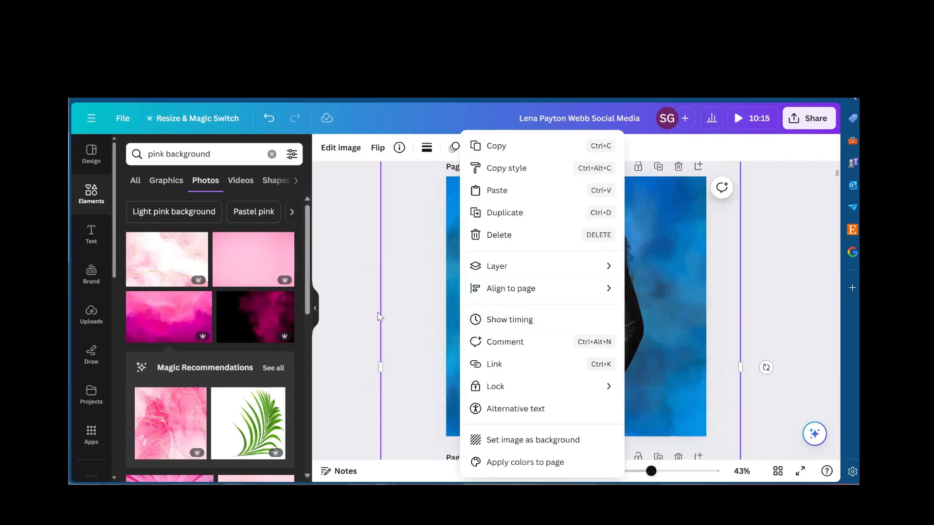
left_click(381, 369)
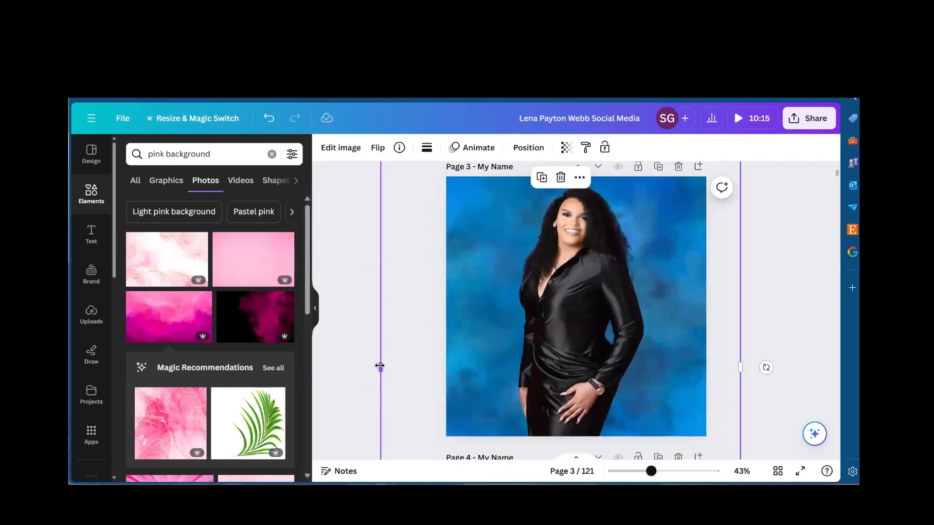
right_click(481, 364)
left_click(380, 367)
right_click(489, 354)
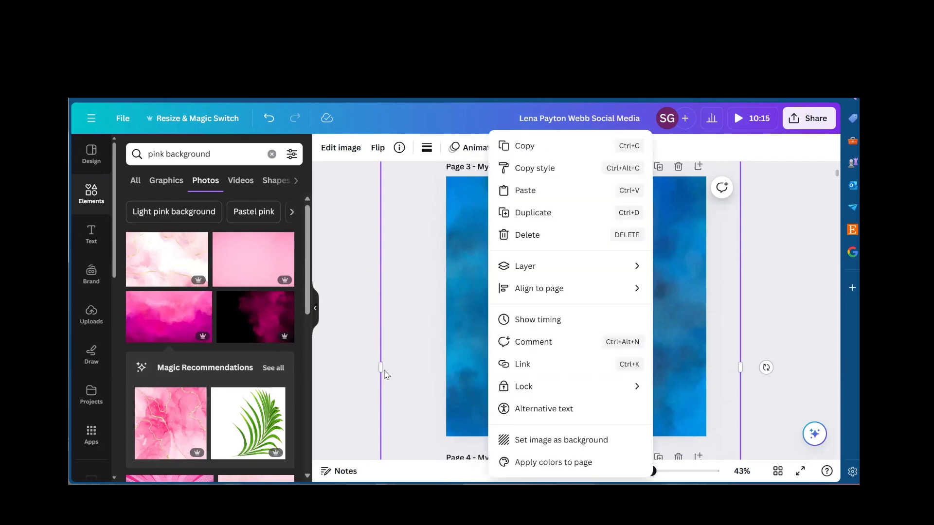
left_click(381, 367)
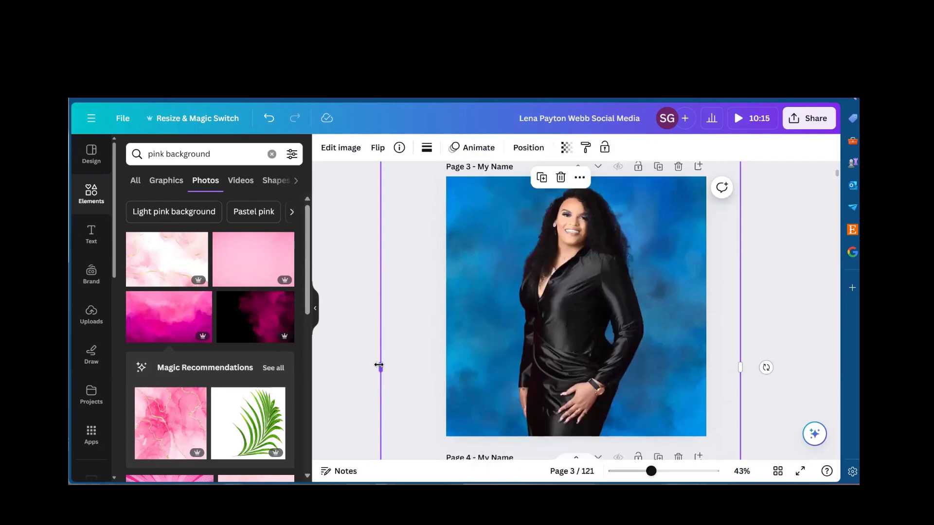
right_click(416, 359)
Crop in the portrait's left edge on the new page 3 and delete the blue texture behind it.
left_click_drag(380, 367, 496, 367)
left_click(585, 208)
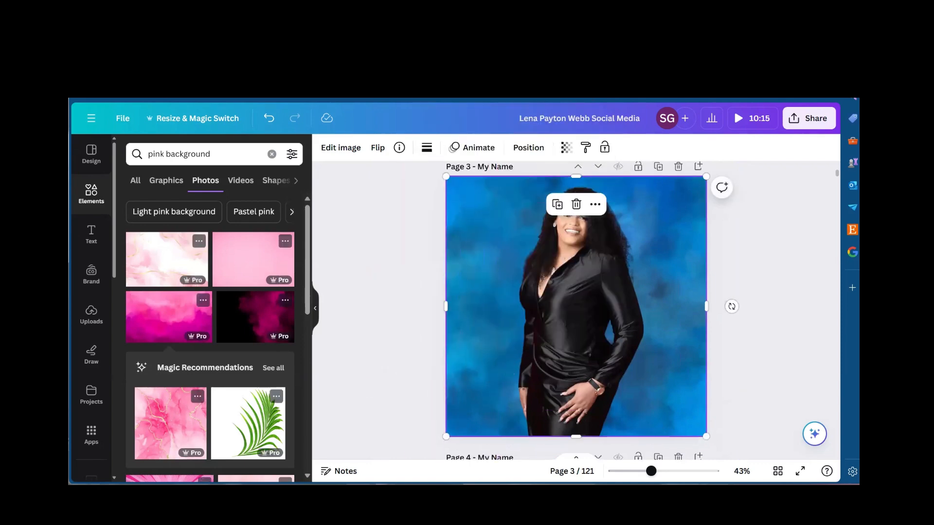
key("Delete")
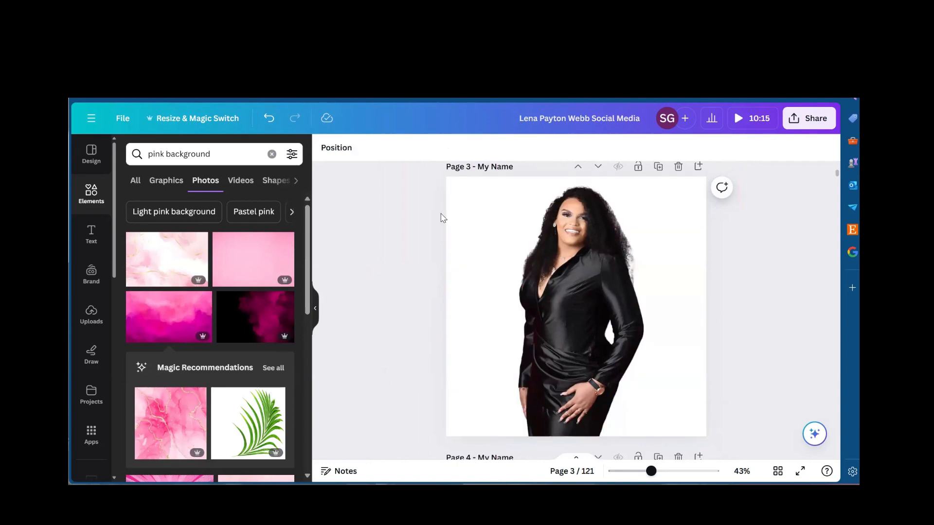
Review the blue, plain and pink versions of the portrait, and duplicate page 3 with the plain white background.
scroll(531, 253, "up", 6)
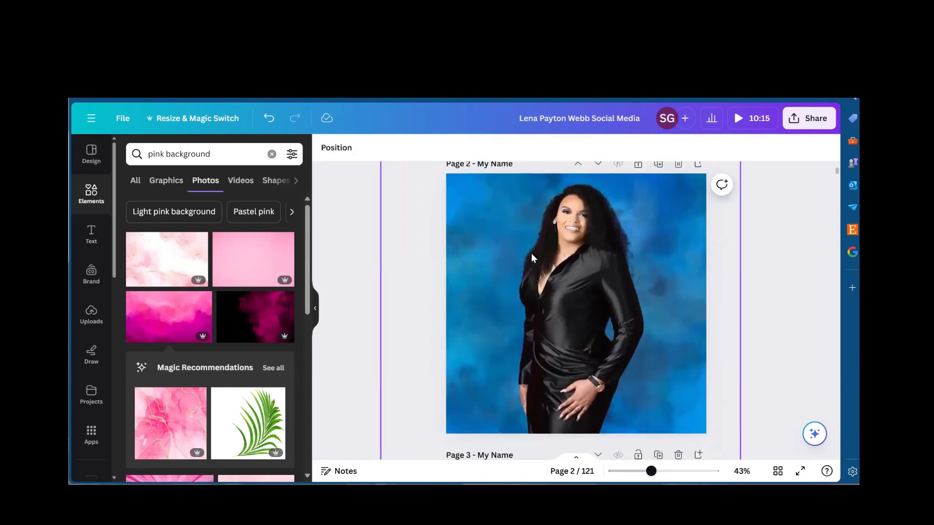
scroll(532, 253, "down", 4)
scroll(532, 253, "down", 6)
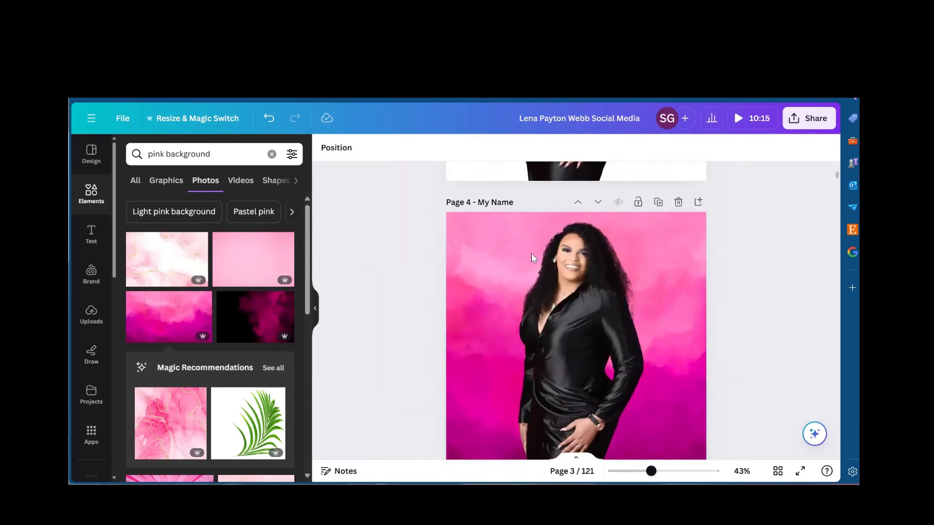
scroll(531, 253, "down", 1)
scroll(531, 253, "up", 2)
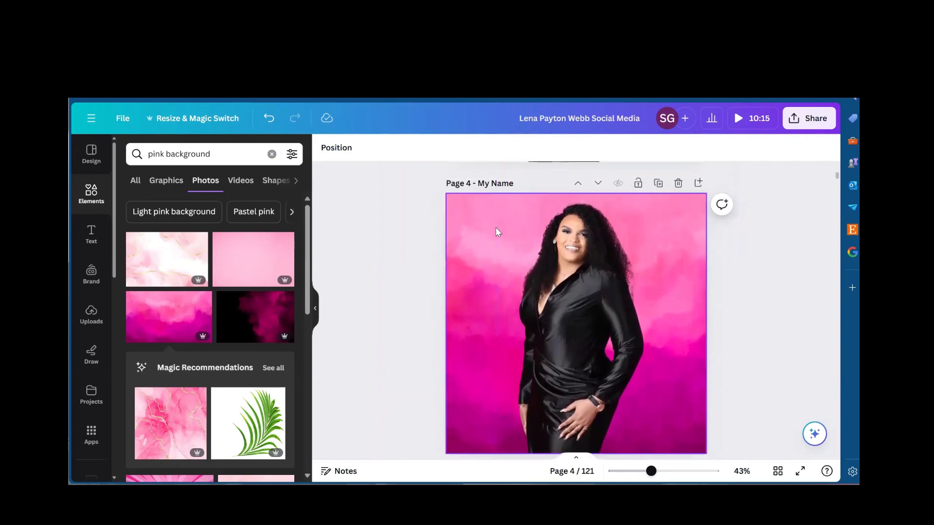
left_click(548, 258)
scroll(543, 257, "up", 3)
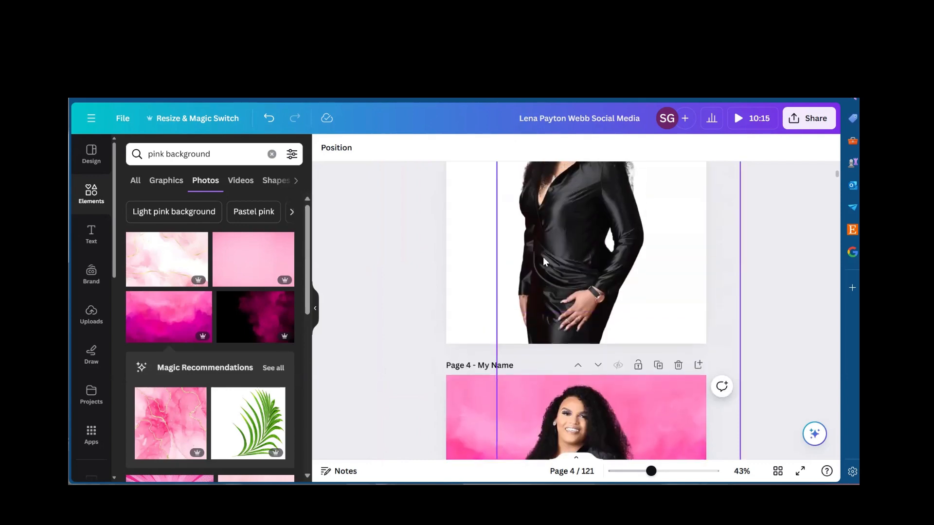
scroll(543, 257, "up", 5)
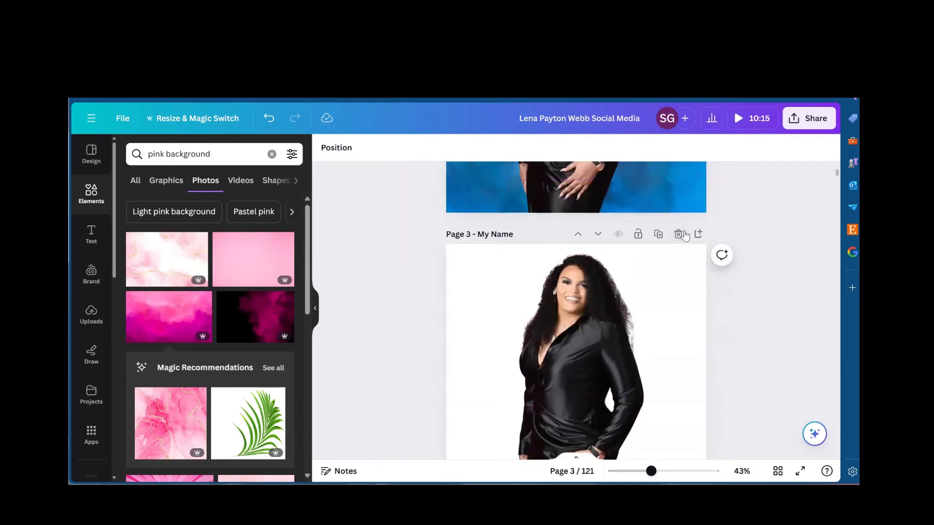
left_click(658, 234)
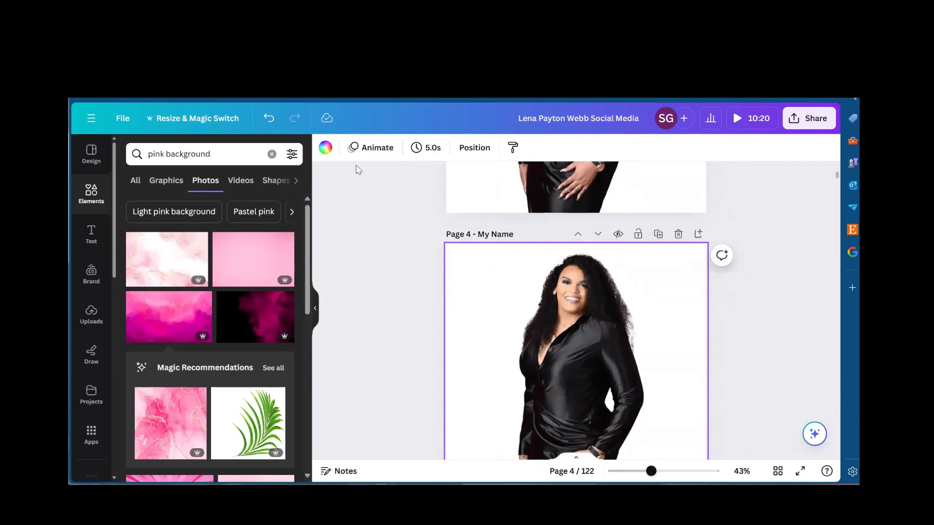
Set page 4's background to a custom solid muted lavender colour.
left_click(326, 149)
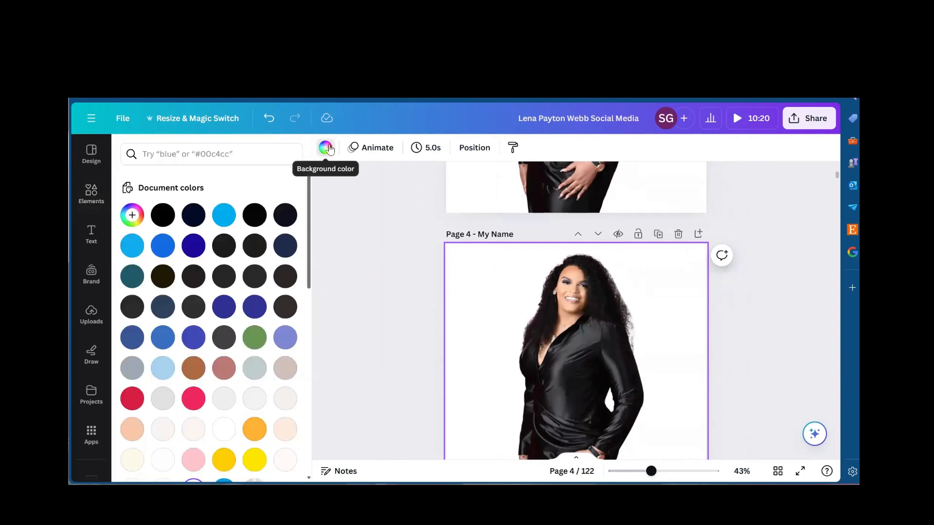
scroll(180, 218, "down", 3)
scroll(180, 217, "up", 3)
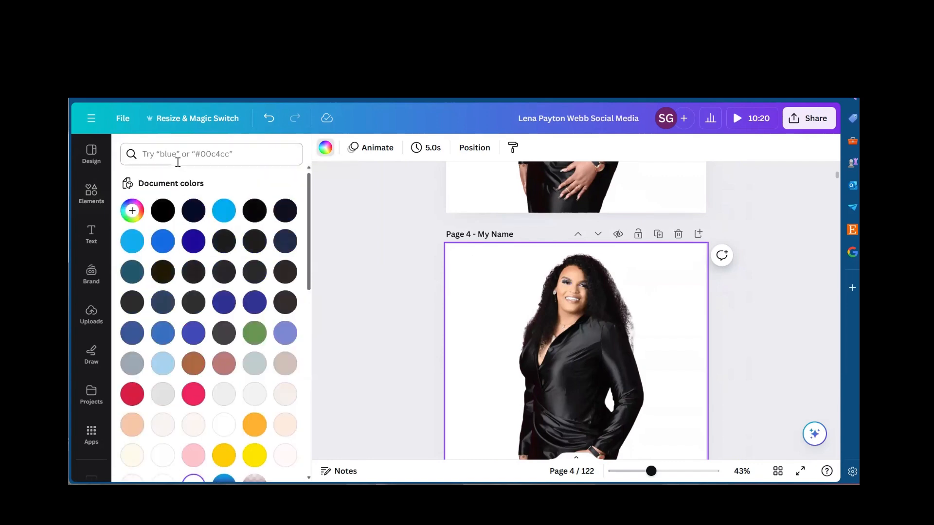
left_click(150, 155)
left_click(137, 182)
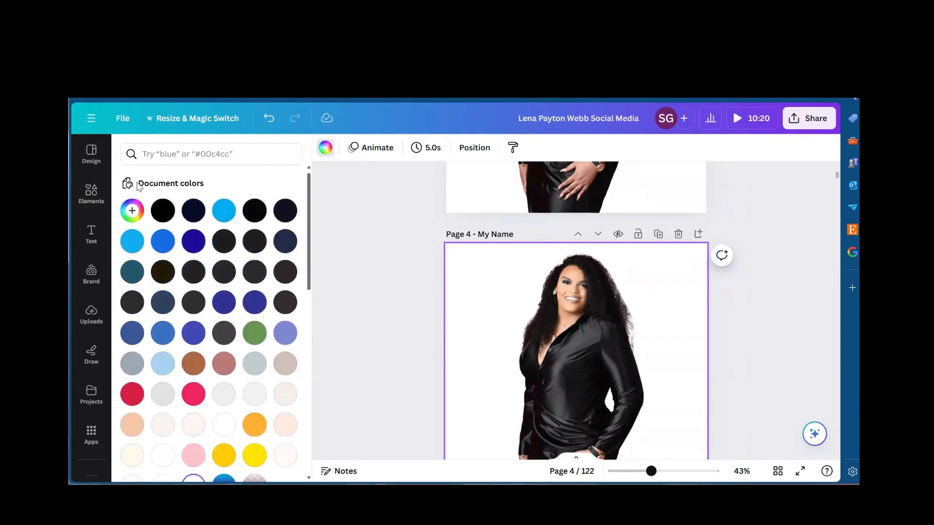
left_click(133, 212)
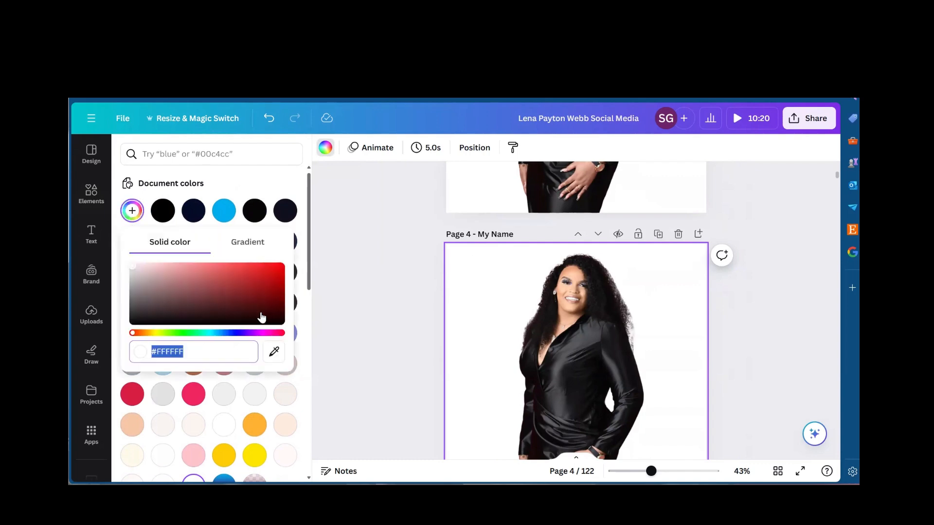
left_click_drag(270, 311, 162, 260)
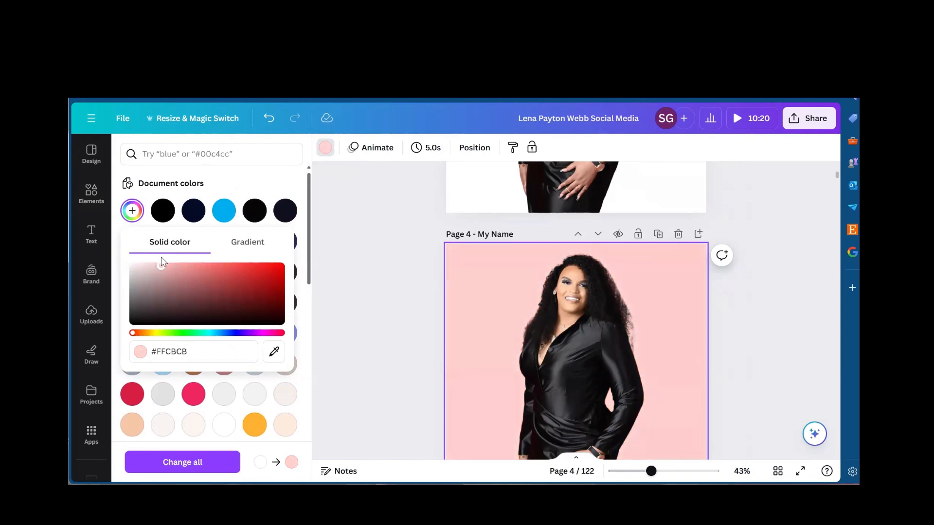
left_click_drag(136, 335, 239, 334)
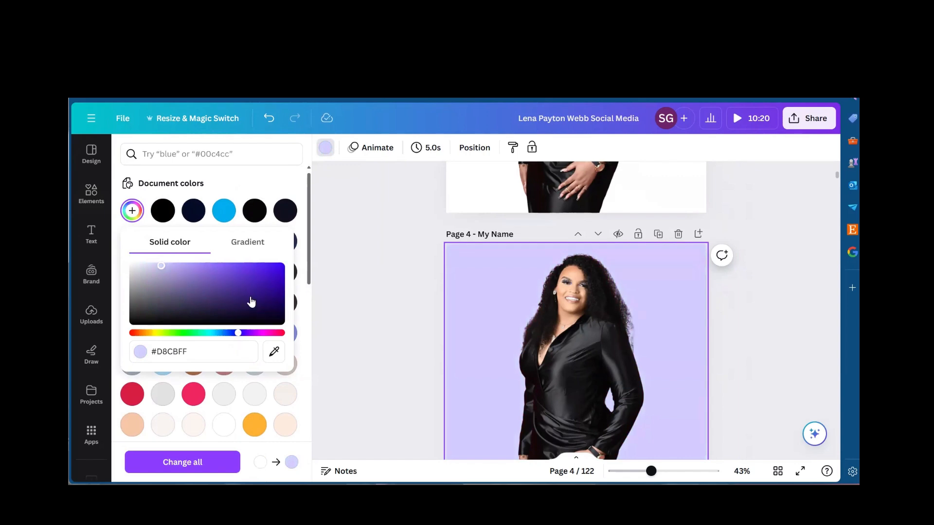
left_click_drag(230, 286, 164, 272)
left_click(389, 254)
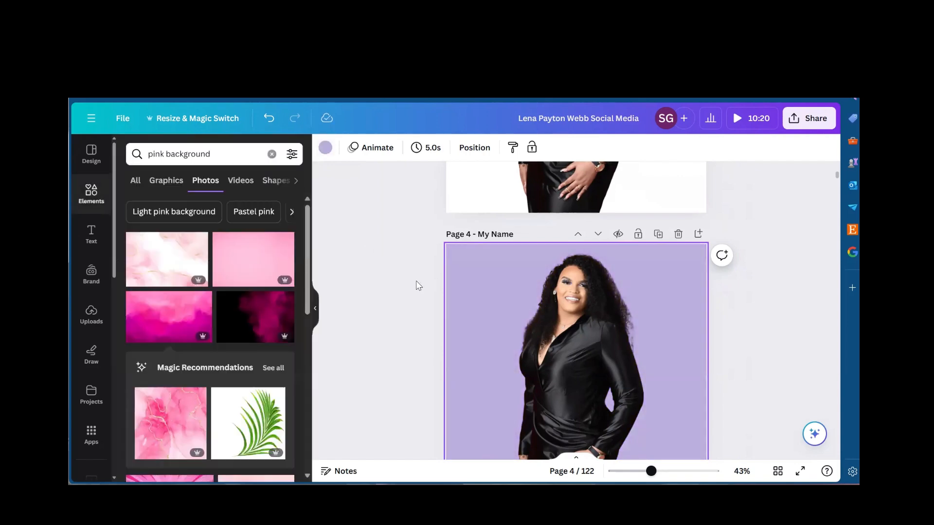
Review the blue, plain white, lavender and pink background versions of the portrait on pages 2 to 5.
scroll(416, 282, "down", 3)
scroll(416, 285, "up", 2)
right_click(400, 304)
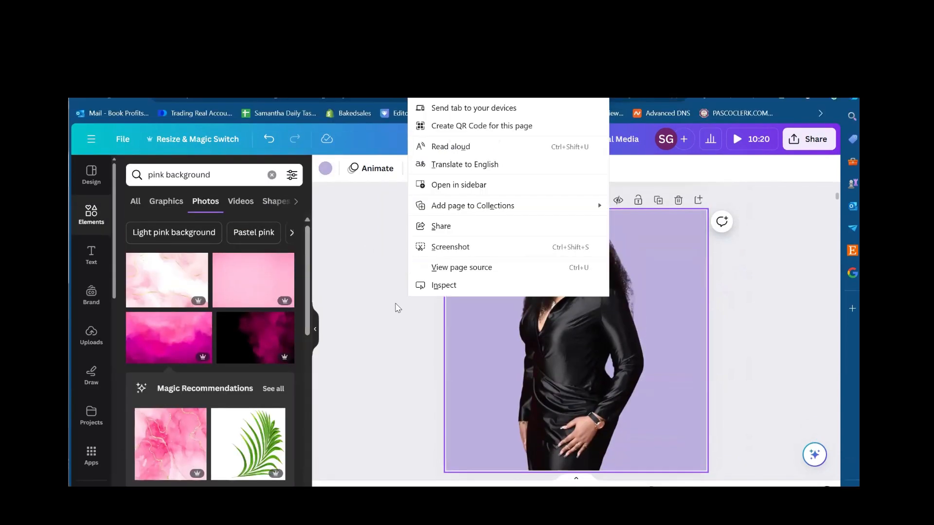
left_click(739, 284)
left_click(471, 240)
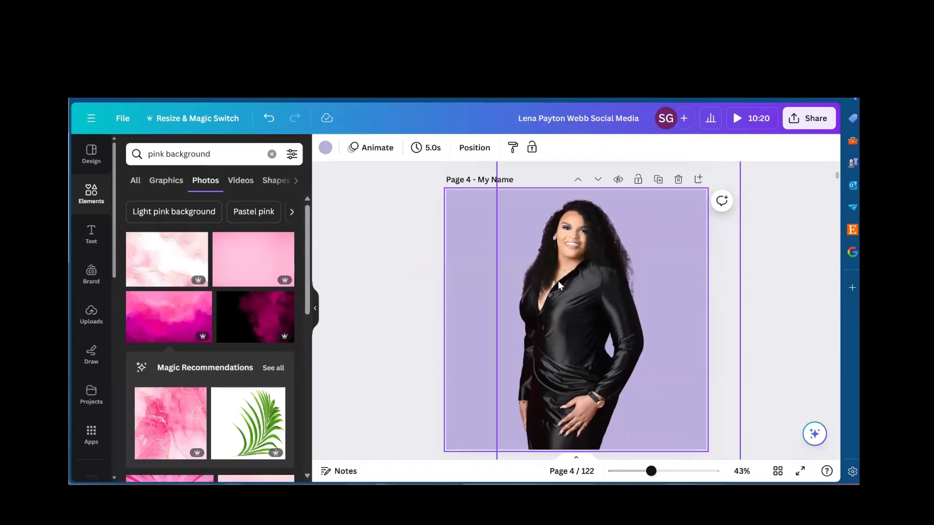
scroll(559, 282, "up", 10)
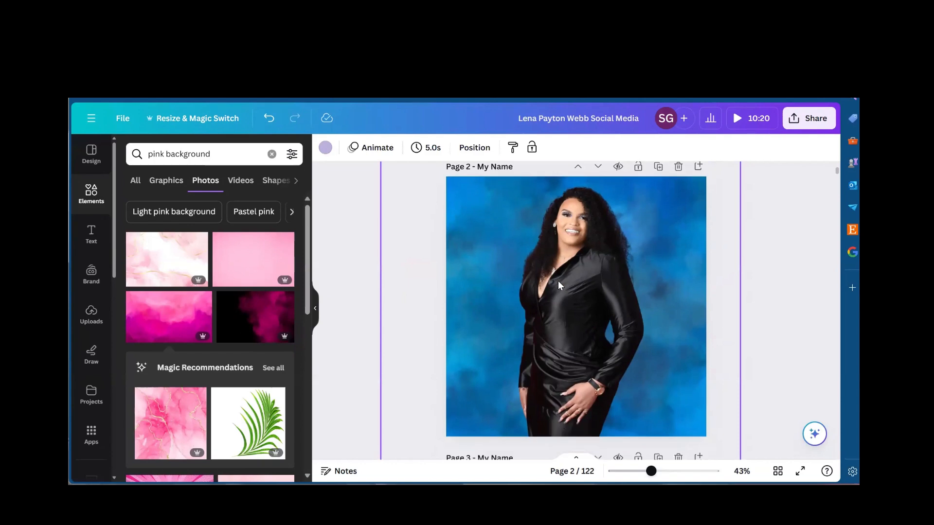
scroll(559, 281, "down", 10)
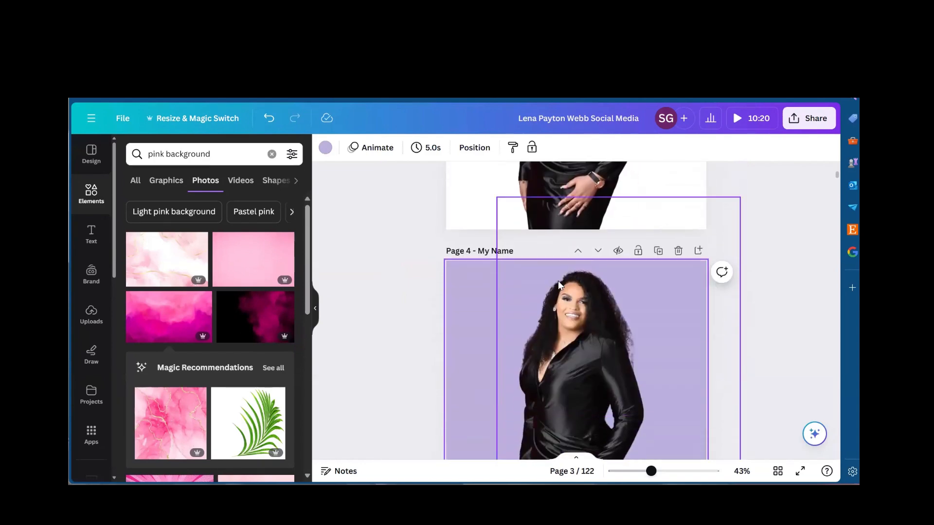
scroll(558, 281, "down", 7)
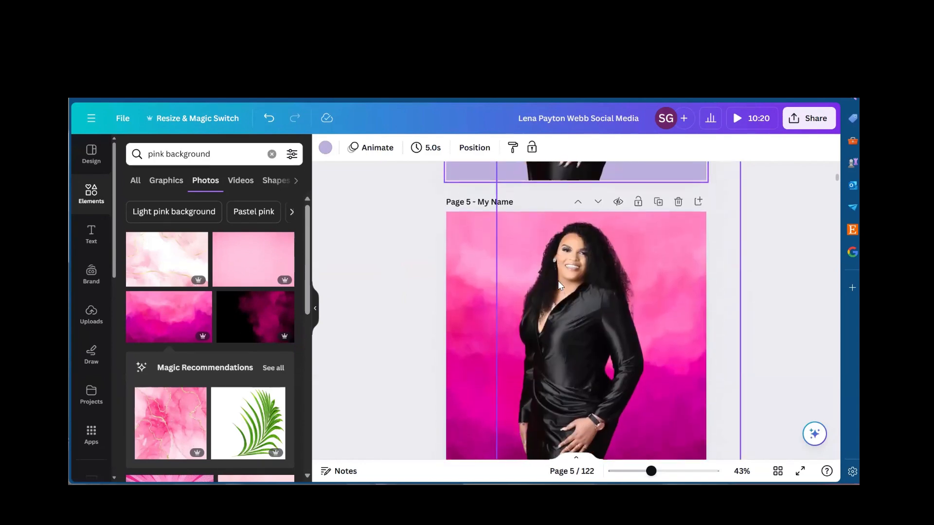
scroll(559, 281, "up", 3)
scroll(559, 282, "down", 3)
scroll(658, 245, "down", 1)
scroll(658, 246, "up", 1)
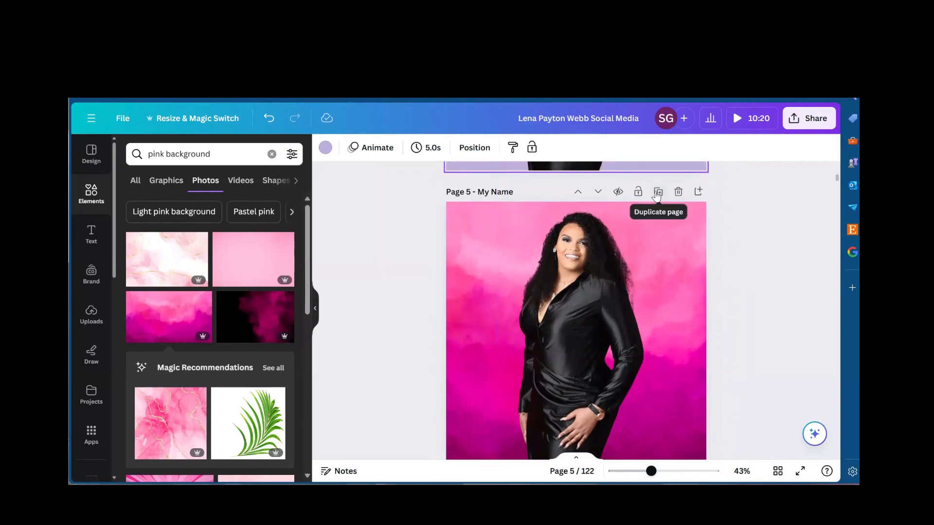
Duplicate the pink-background page 5 and delete the pink watercolor photo from the copy.
left_click(658, 193)
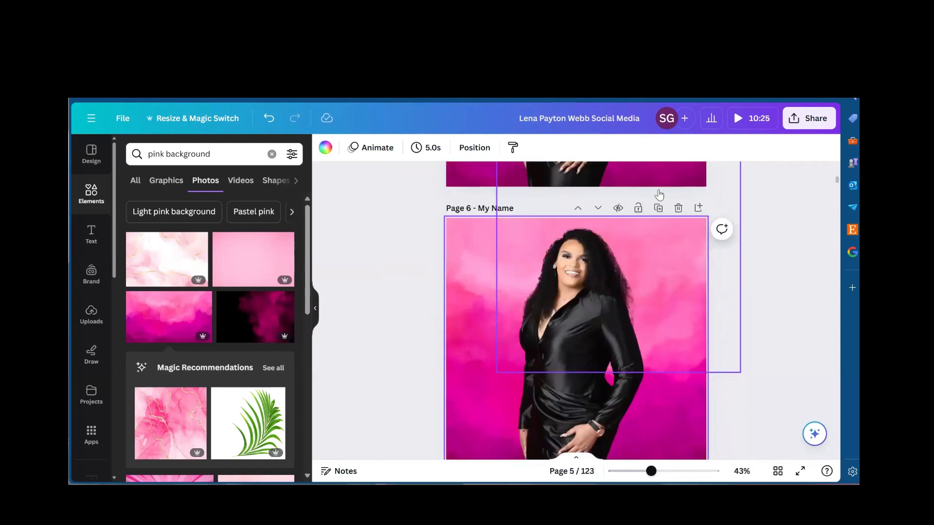
left_click(466, 238)
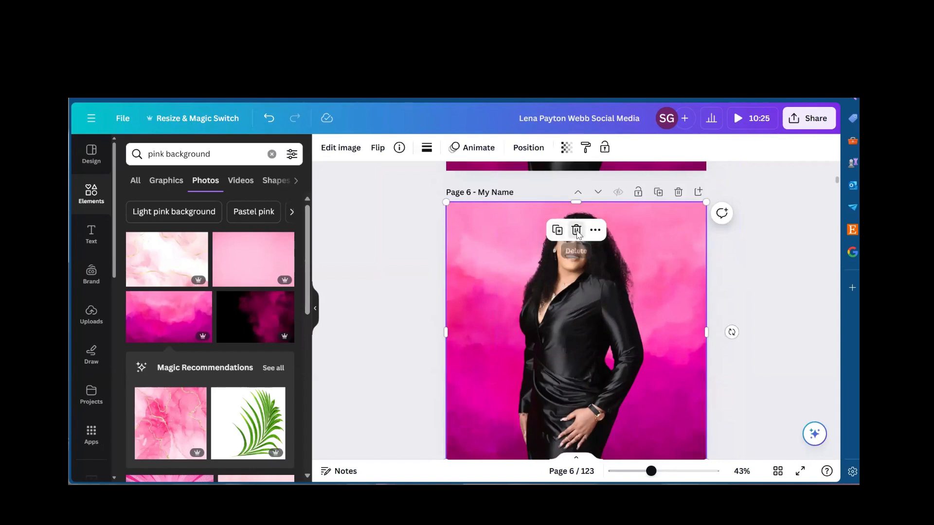
left_click(577, 230)
Search the elements for "stars" and add the diagonal gold star trail photo to page 6.
left_click(272, 154)
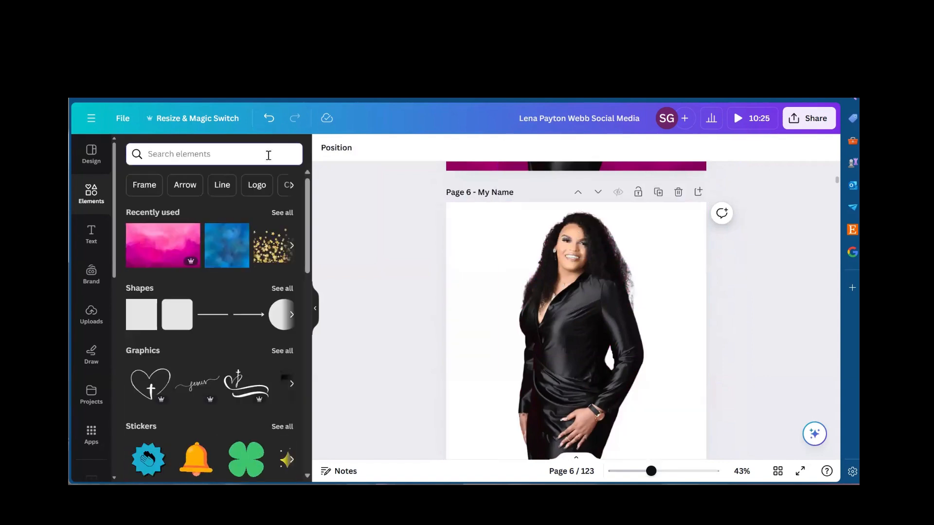
type("stars")
key("Return")
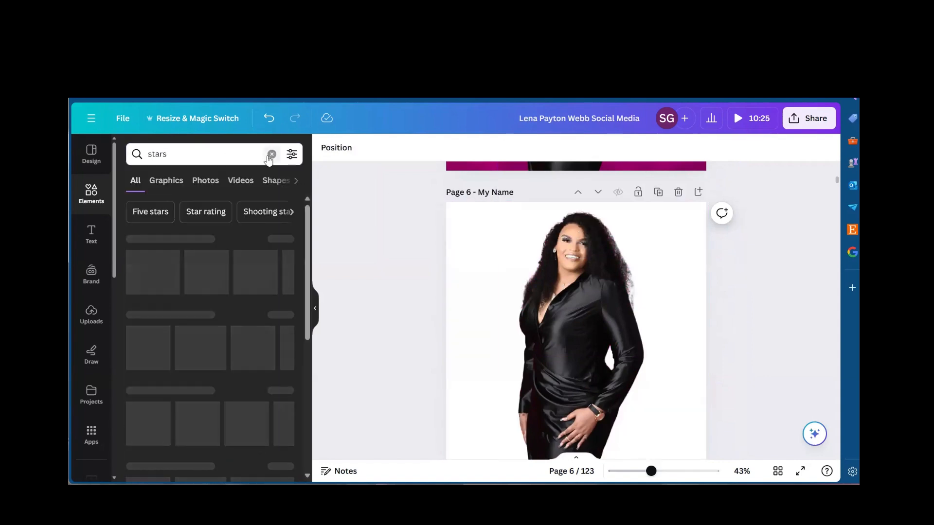
scroll(262, 341, "down", 2)
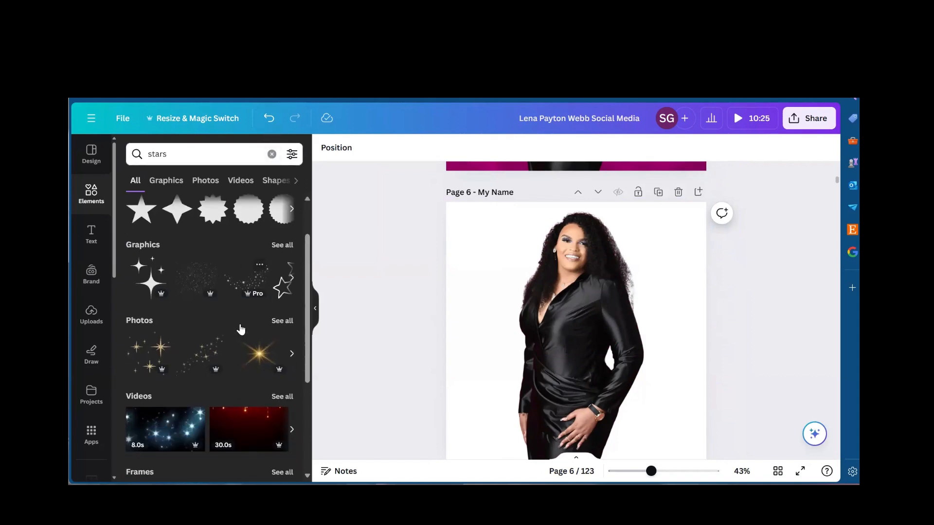
left_click(275, 315)
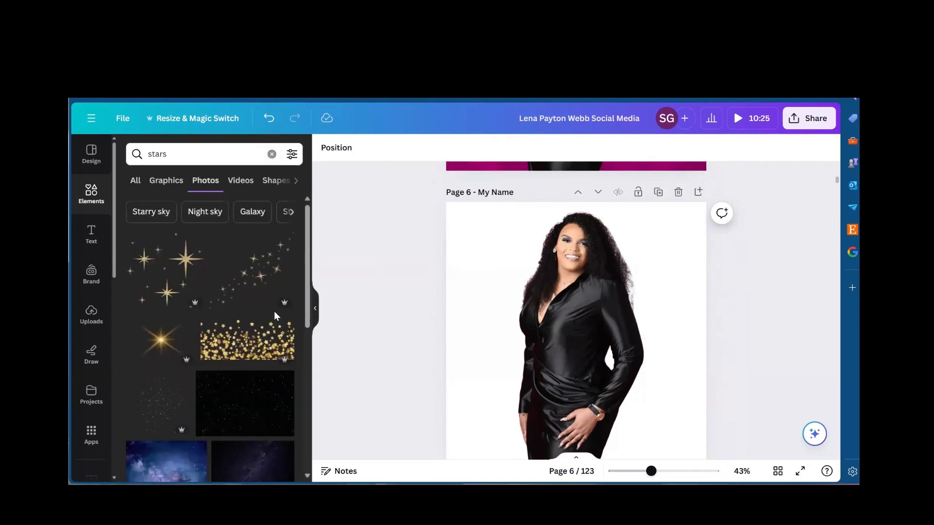
left_click(239, 285)
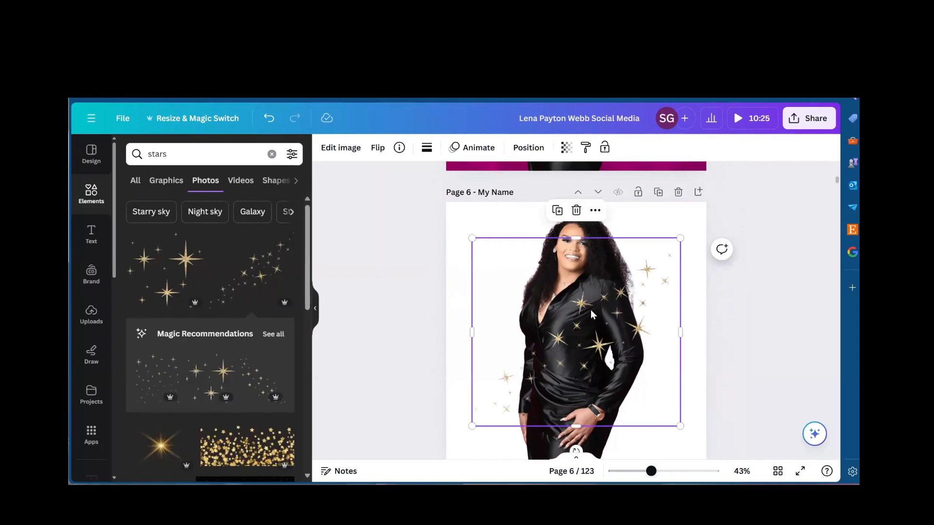
Reposition the gold star trail on page 6, enlarge it to about 937 px wide and send it behind the portrait.
left_click_drag(592, 327, 586, 351)
scroll(632, 244, "down", 2)
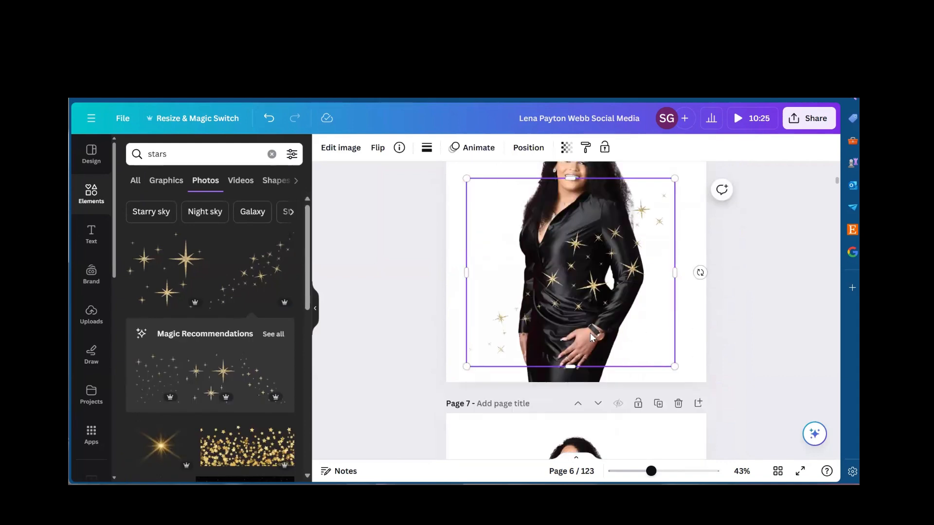
scroll(647, 202, "up", 1)
left_click_drag(675, 222, 692, 205)
left_click(528, 148)
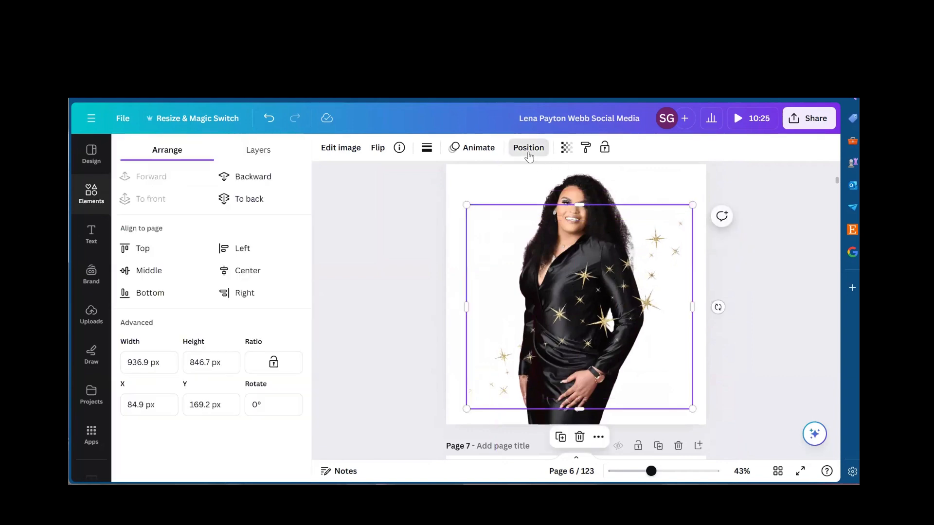
left_click(249, 199)
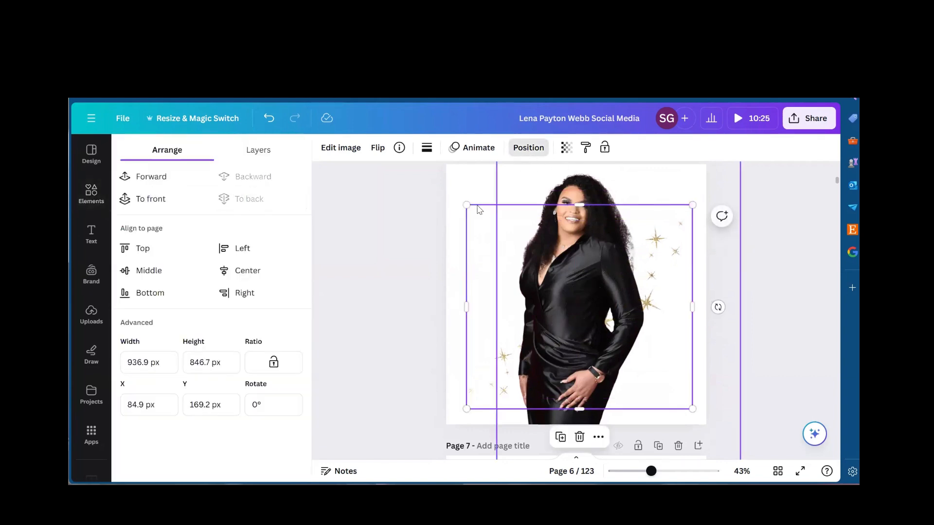
Enlarge the gold star trail further from both upper corners so it spans most of page 6.
mouse_move(467, 205)
left_mouse_down()
mouse_move(444, 183)
mouse_move(454, 193)
left_mouse_up()
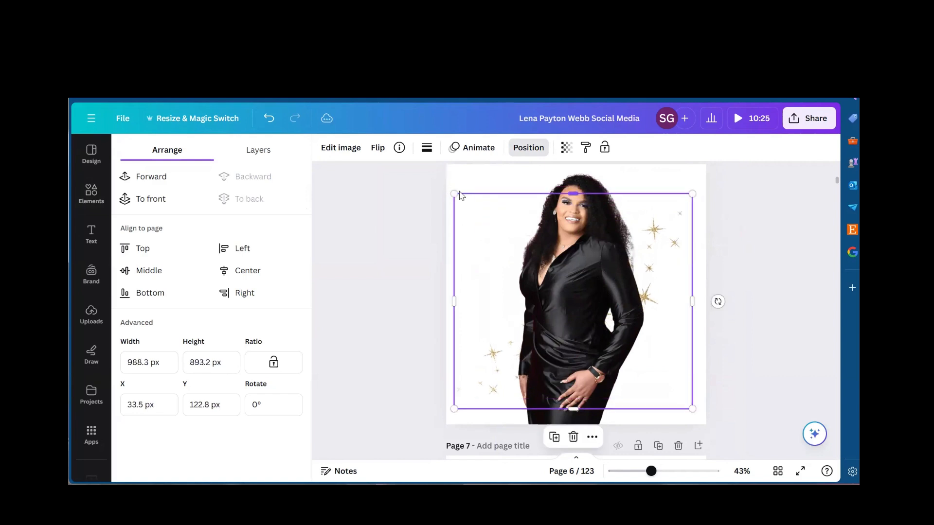
left_click_drag(692, 193, 696, 181)
left_click(754, 231)
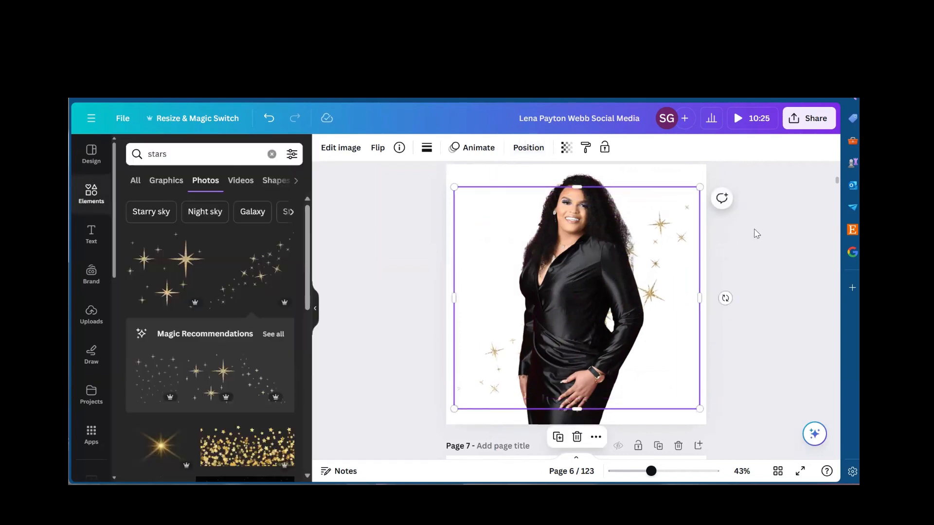
scroll(757, 234, "up", 1)
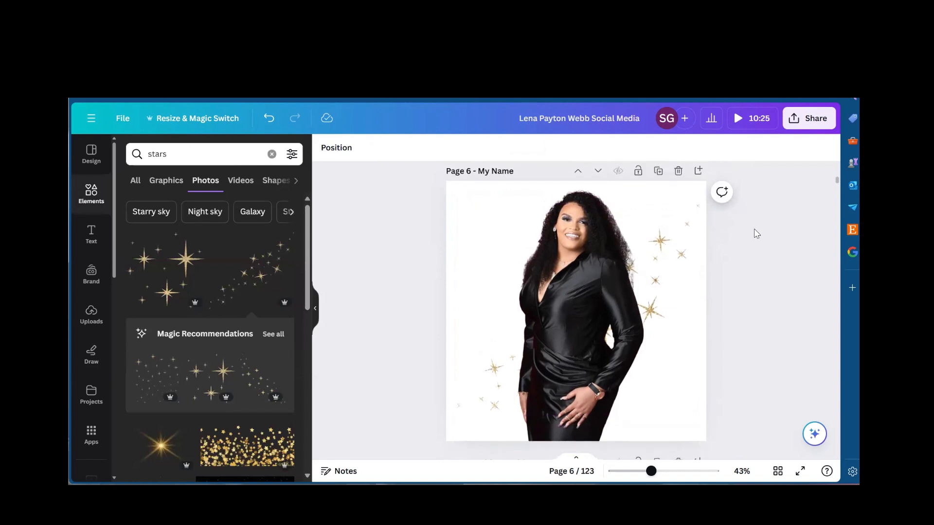
Duplicate page 6 and delete the gold star trail from the copy.
left_click(659, 171)
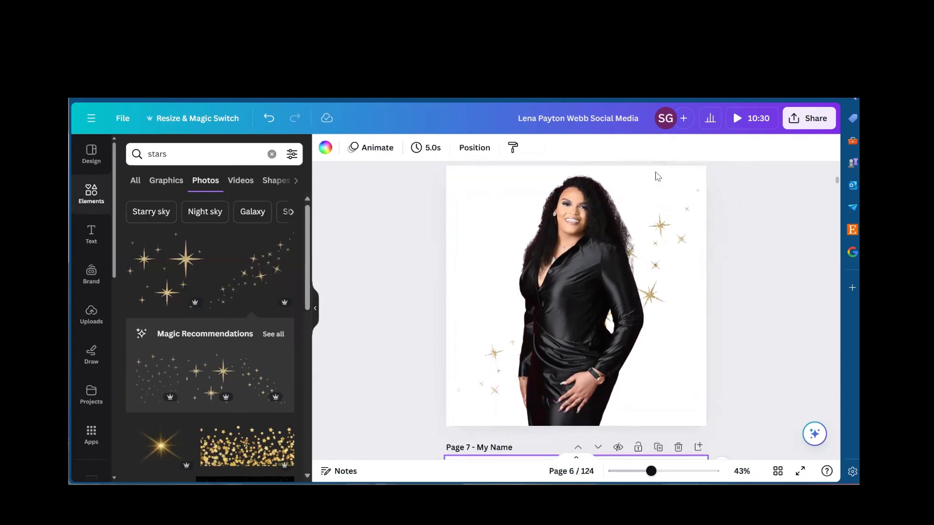
left_click(513, 288)
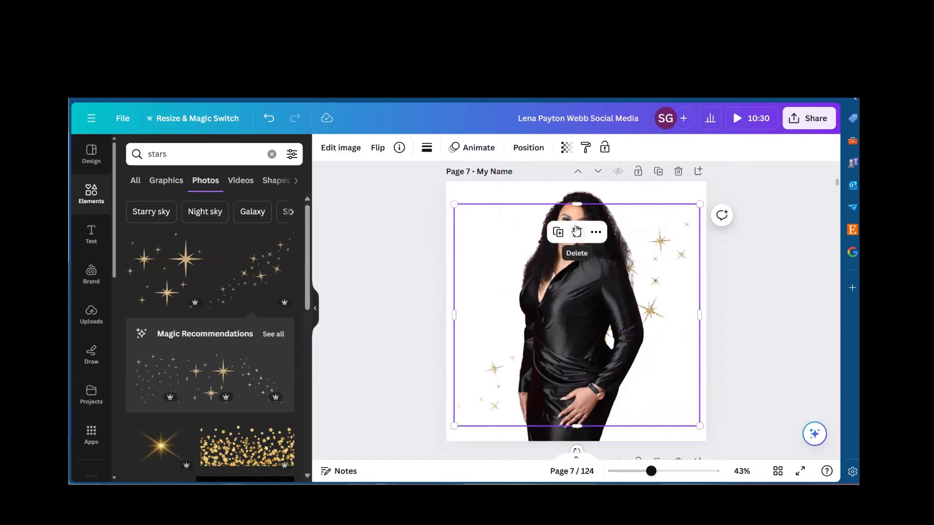
left_click(576, 231)
Add the gold star confetti photo across the lower part of page 7 and send it behind the portrait.
scroll(253, 323, "down", 3)
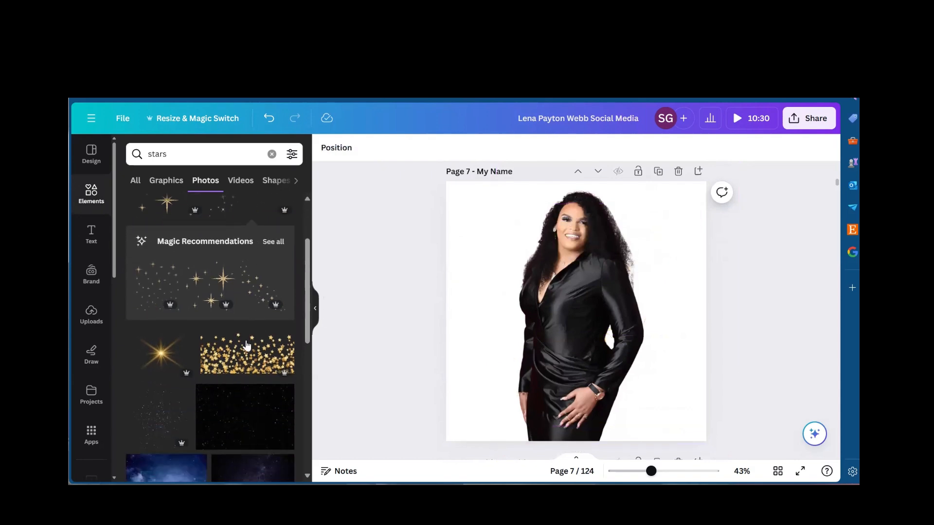
left_click(238, 356)
left_click_drag(622, 308, 622, 389)
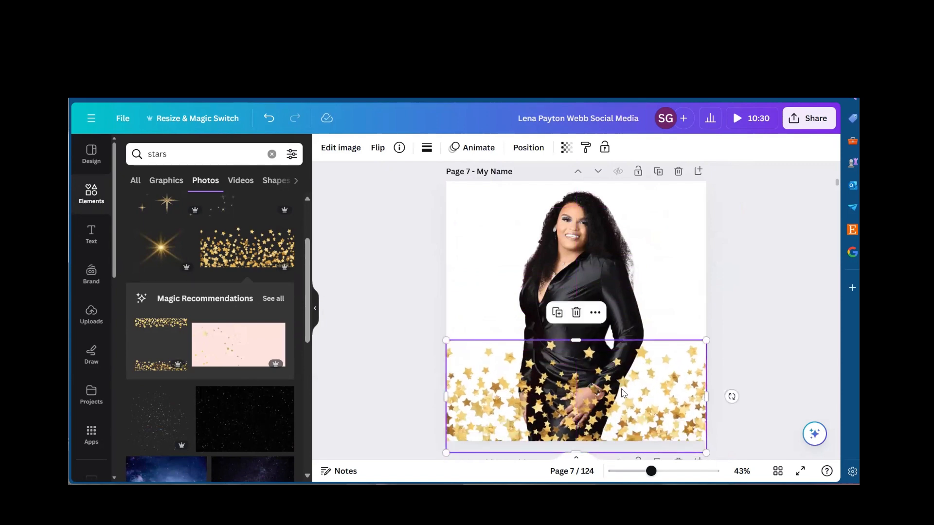
left_click(529, 148)
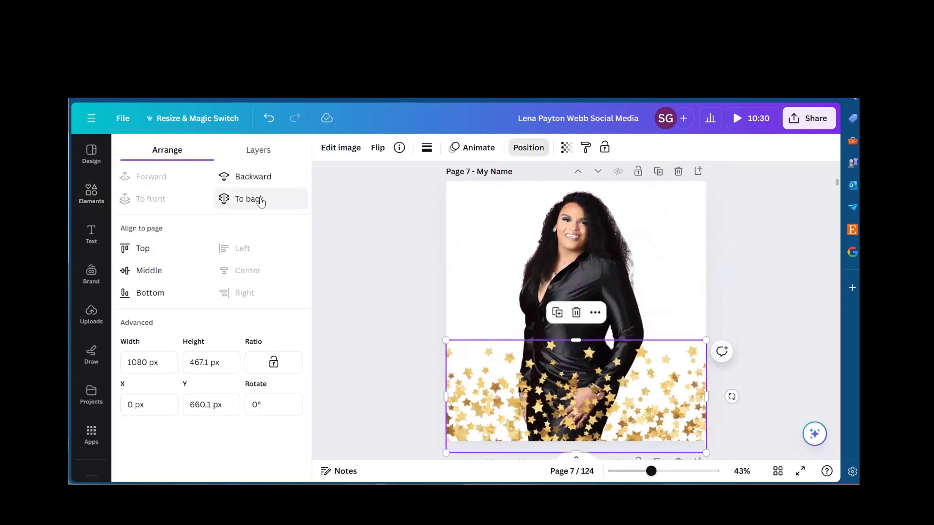
right_click(261, 201)
left_click(237, 204)
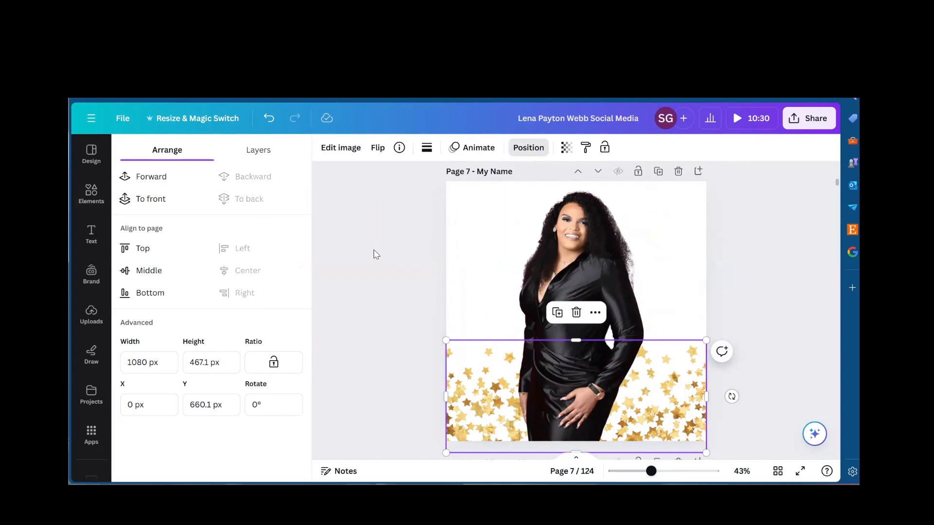
left_click(382, 254)
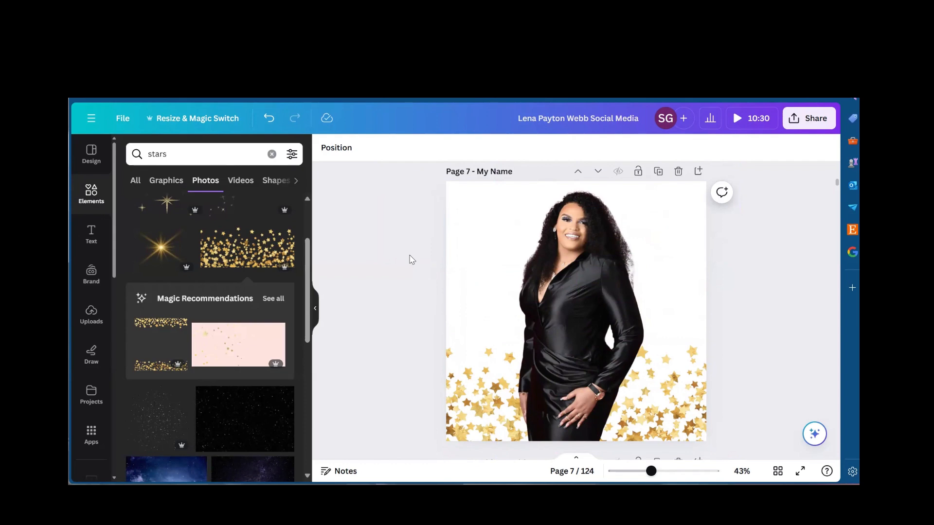
Duplicate page 7 and delete the gold star confetti photo from the copy.
left_click(471, 202)
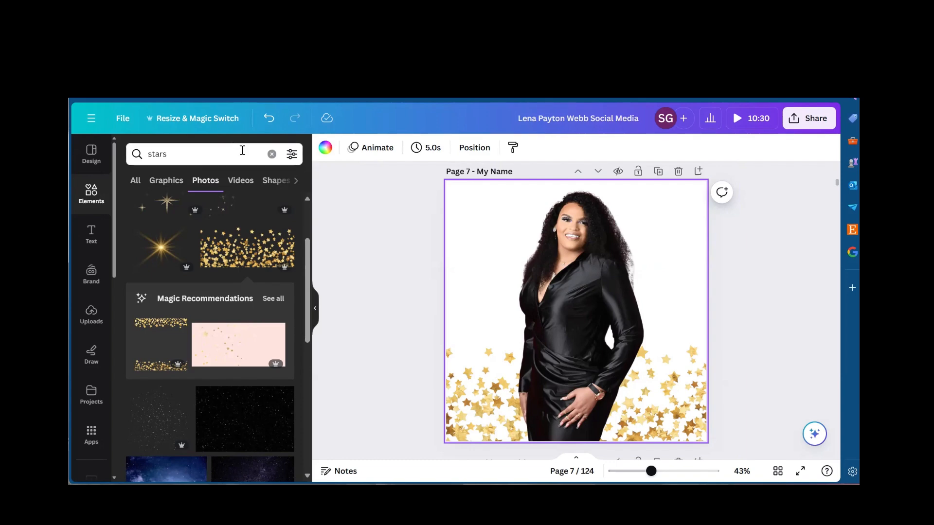
left_click(658, 171)
left_click(502, 393)
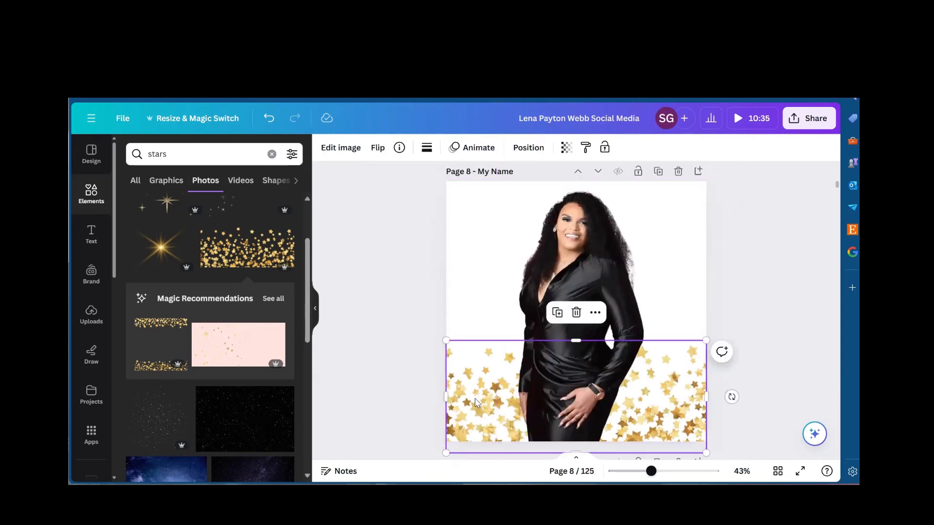
left_click(576, 312)
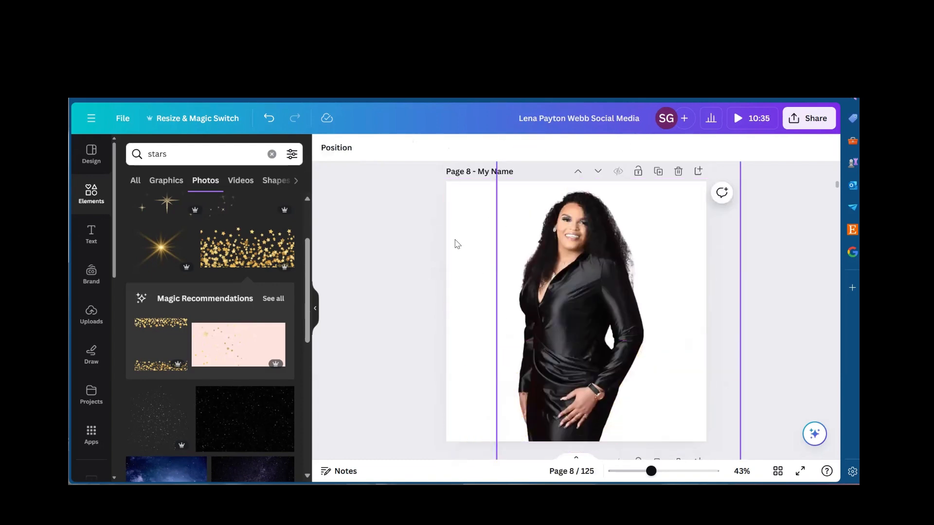
Search the elements for "sky background" and add the deep blue sky photo with white clouds to page 8.
left_click(271, 154)
type("sky")
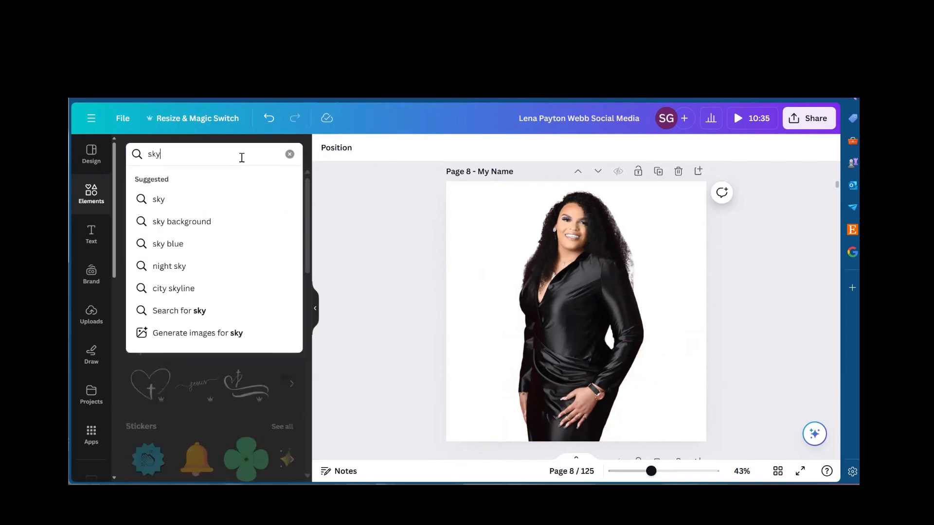
type(" background")
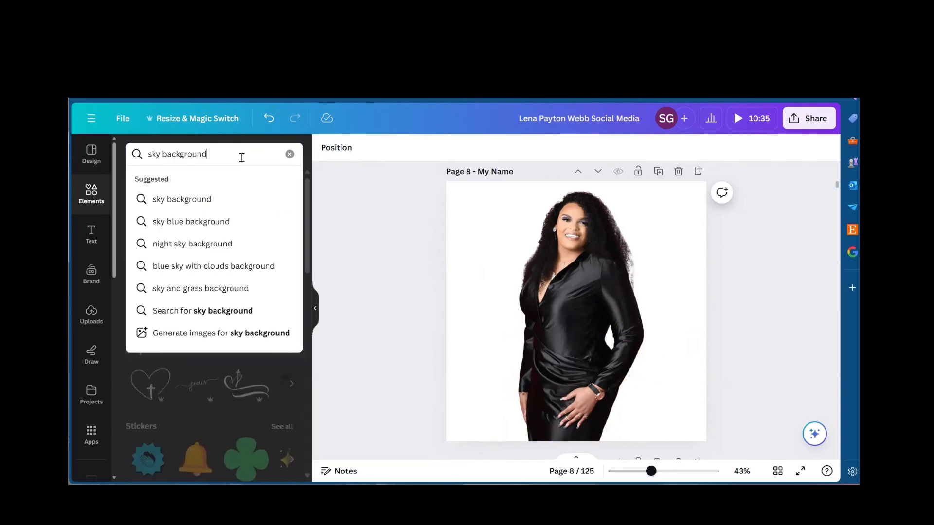
key("Return")
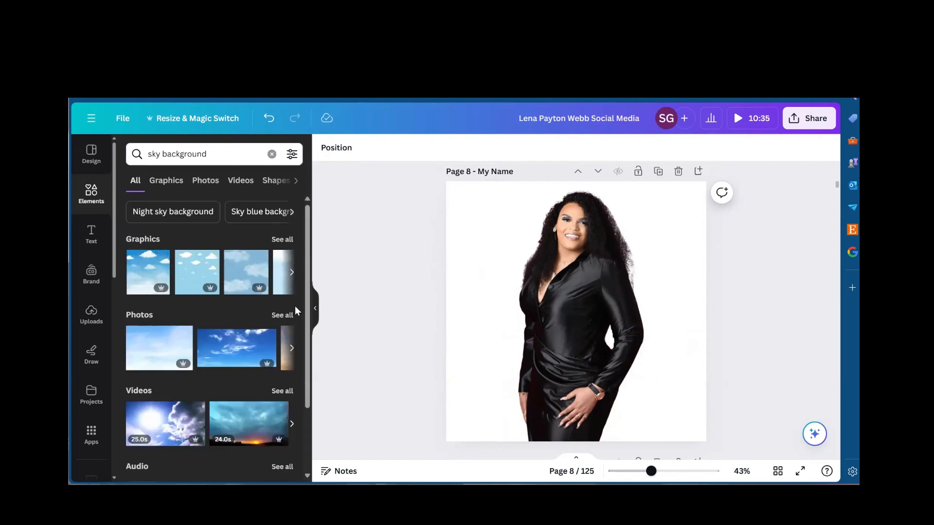
left_click(285, 315)
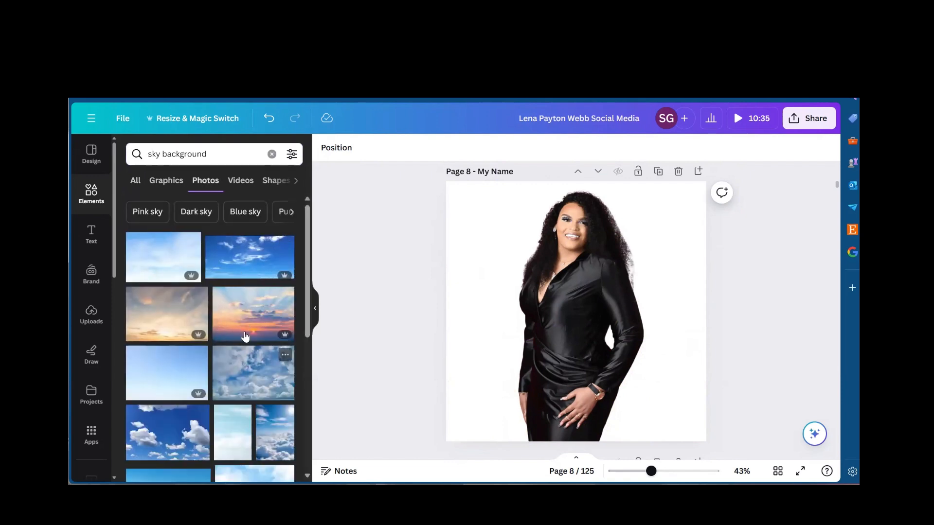
left_click(231, 265)
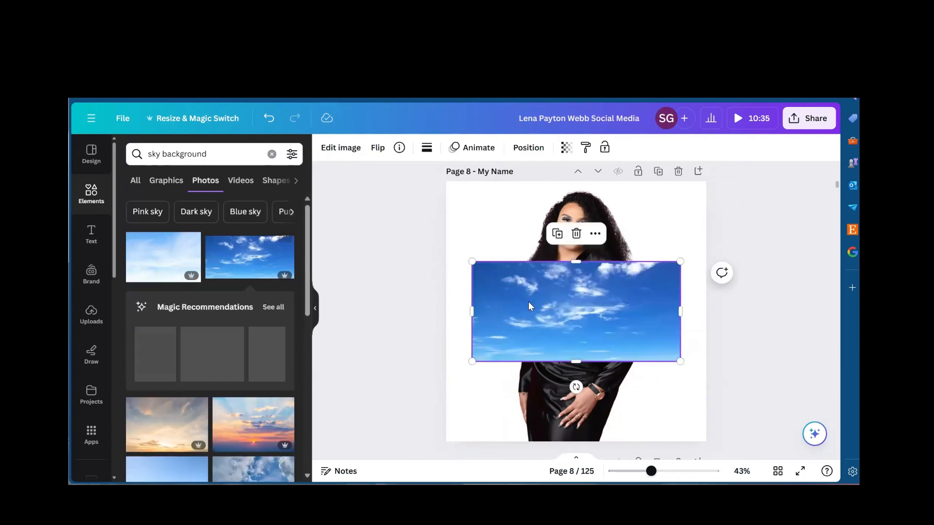
Enlarge the sky photo to fill page 8 at 1080 × 1080 px and send it behind the portrait.
right_click(504, 233)
left_click(489, 287)
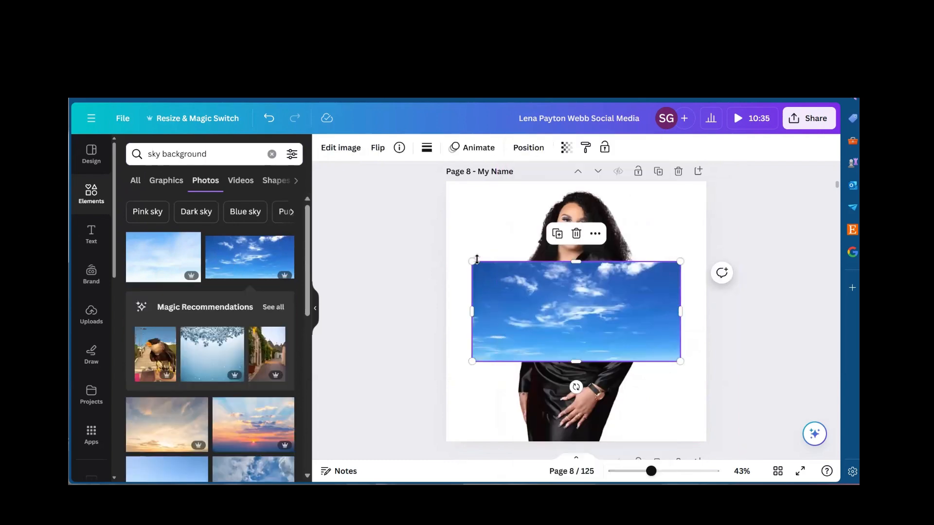
left_click_drag(485, 298, 461, 213)
left_click_drag(654, 281, 701, 310)
left_click_drag(611, 307, 594, 441)
left_click(529, 148)
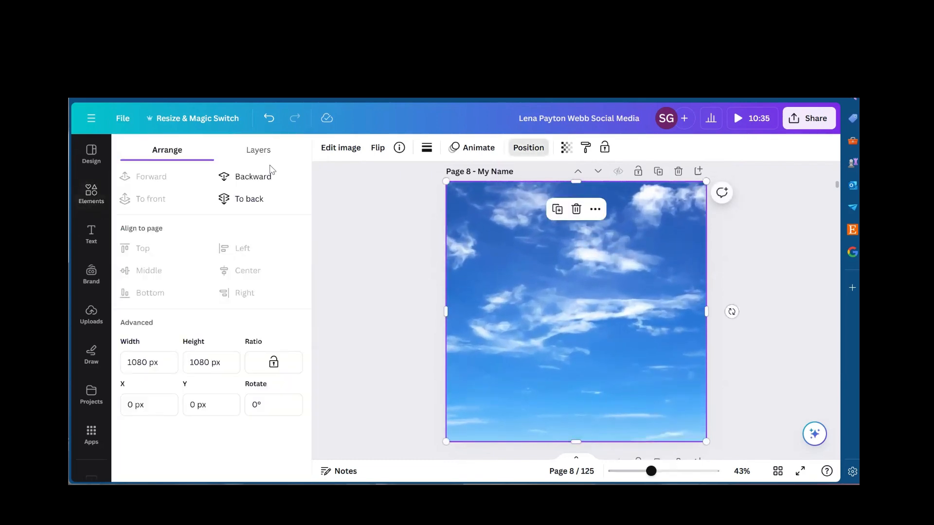
left_click(248, 198)
left_click(348, 227)
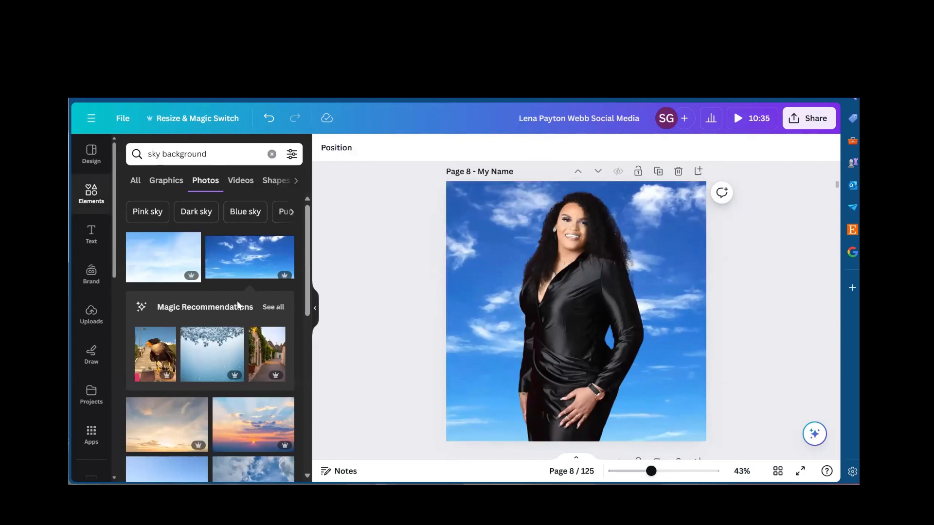
Shift the portrait on page 8 slightly down and left, and crop the empty area off its right side.
scroll(223, 305, "down", 3)
scroll(223, 305, "up", 3)
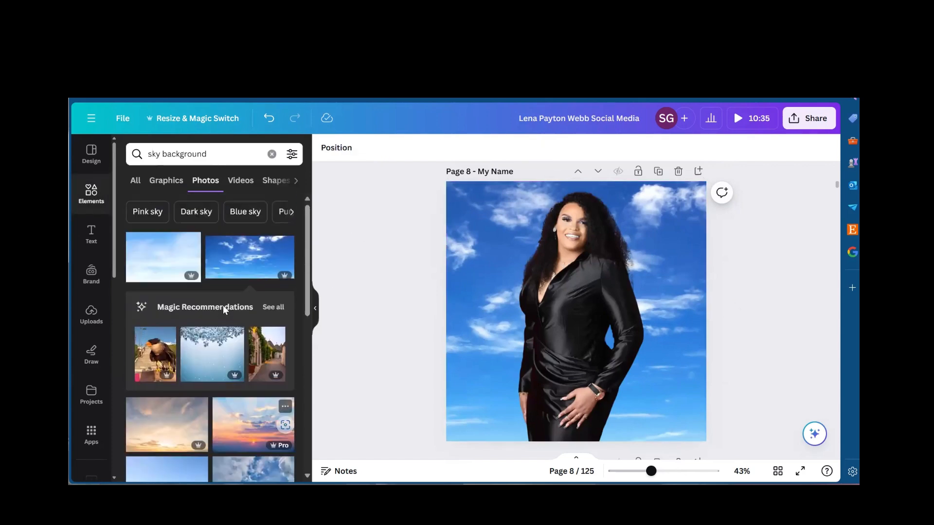
left_click(567, 269)
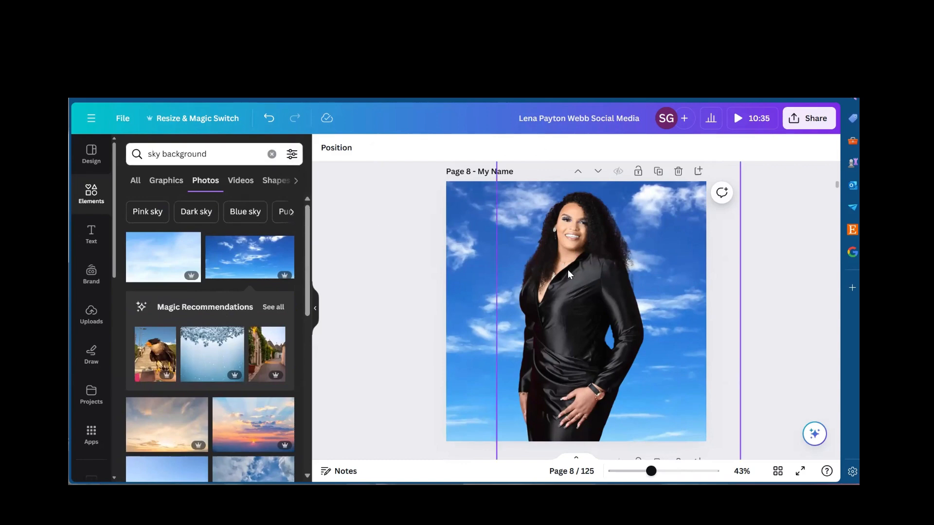
left_click_drag(568, 270, 561, 281)
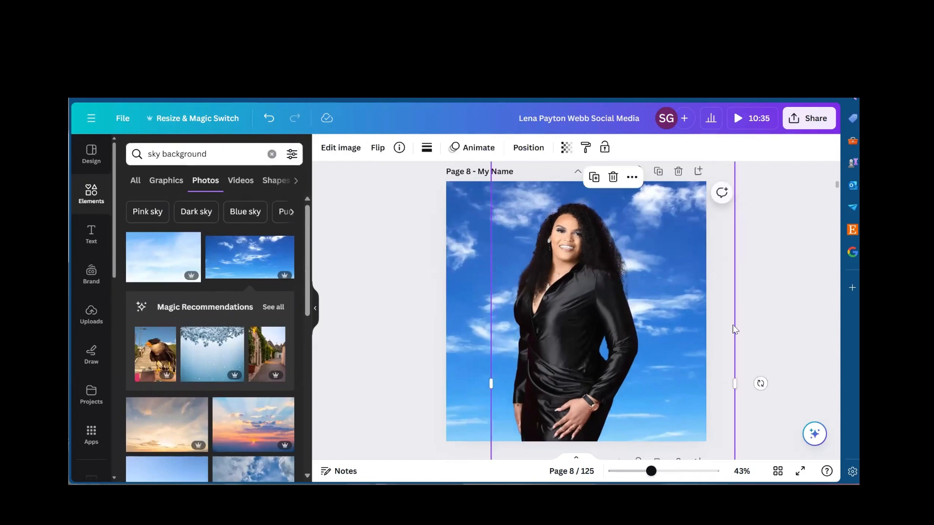
left_click_drag(736, 323, 655, 325)
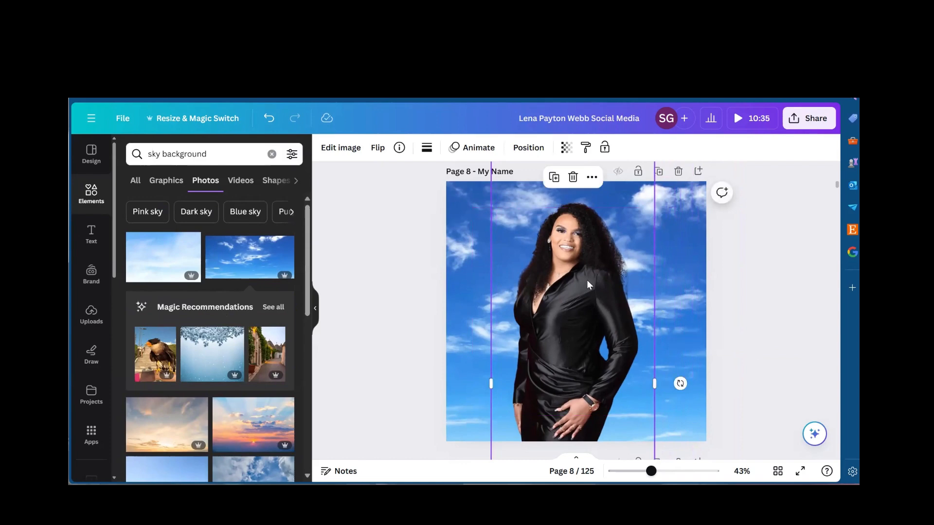
left_click(407, 242)
Crop the empty area off the right side of the portrait on pink page 5.
scroll(558, 274, "up", 8)
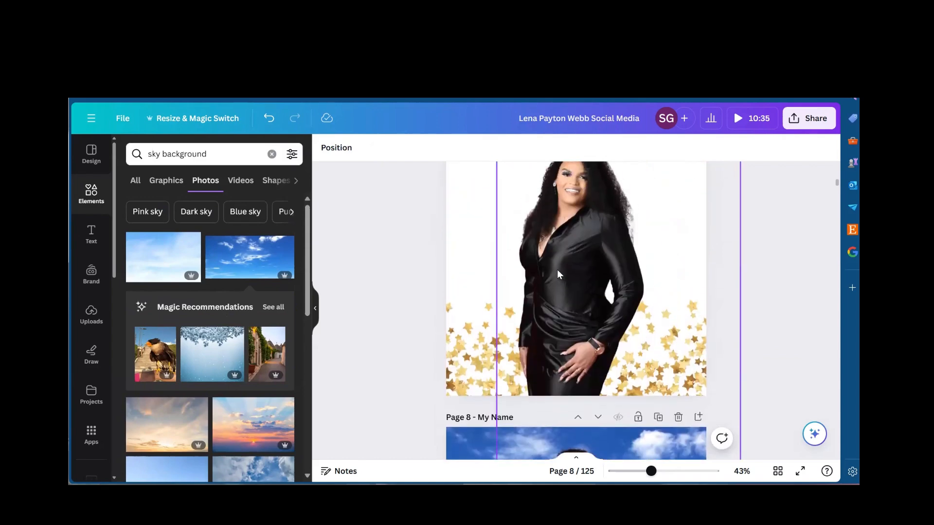
scroll(560, 337, "up", 10)
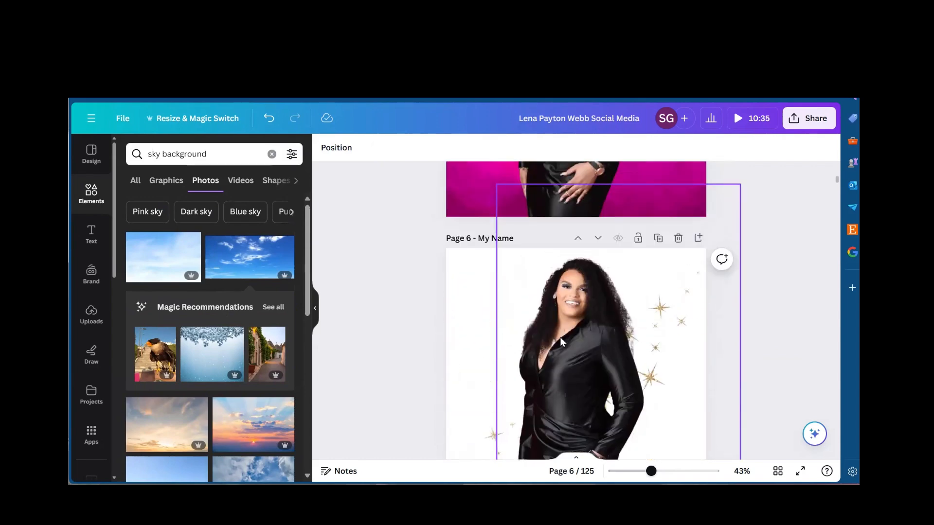
left_click(565, 304)
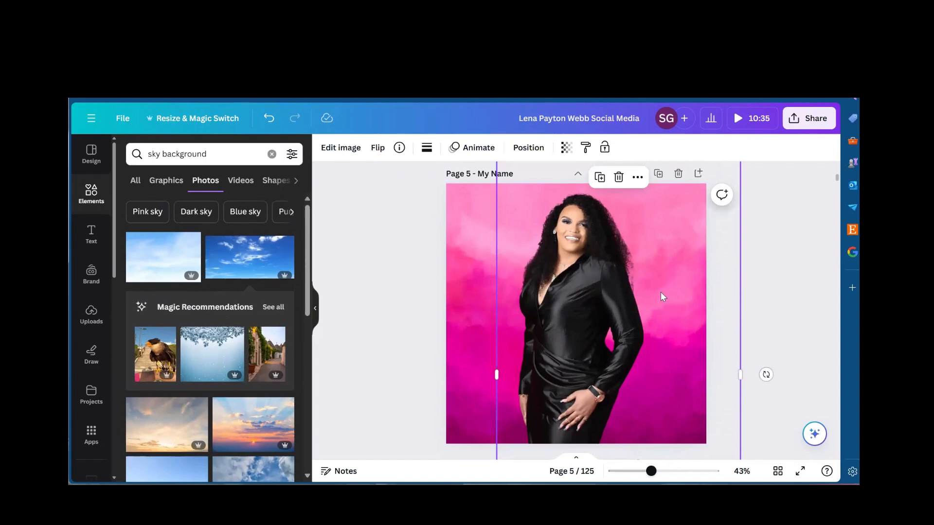
left_click_drag(714, 306, 658, 304)
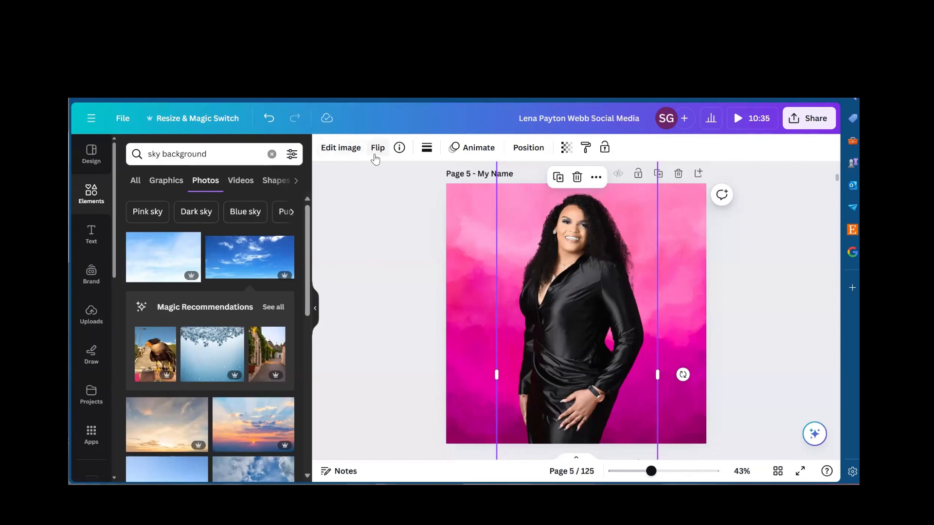
Apply the Glow shadow effect to the portrait on page 5.
left_click(219, 155)
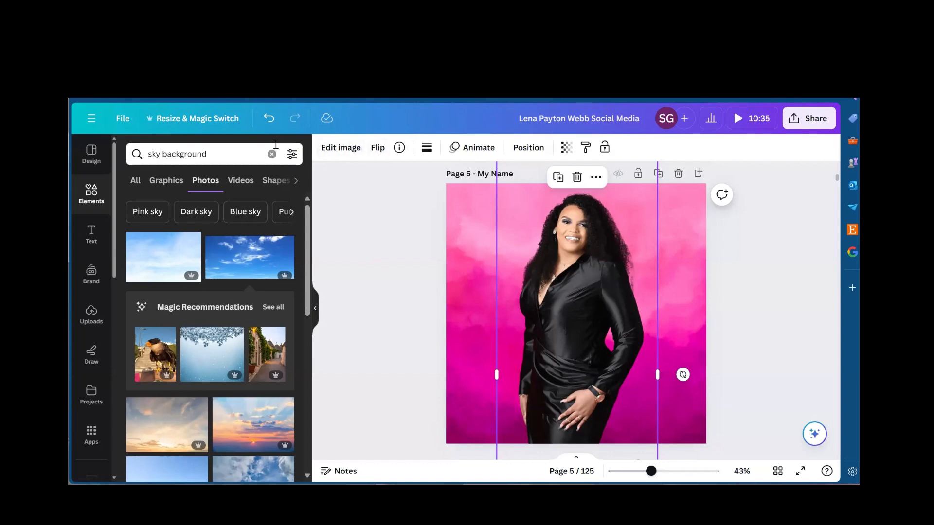
left_click(345, 149)
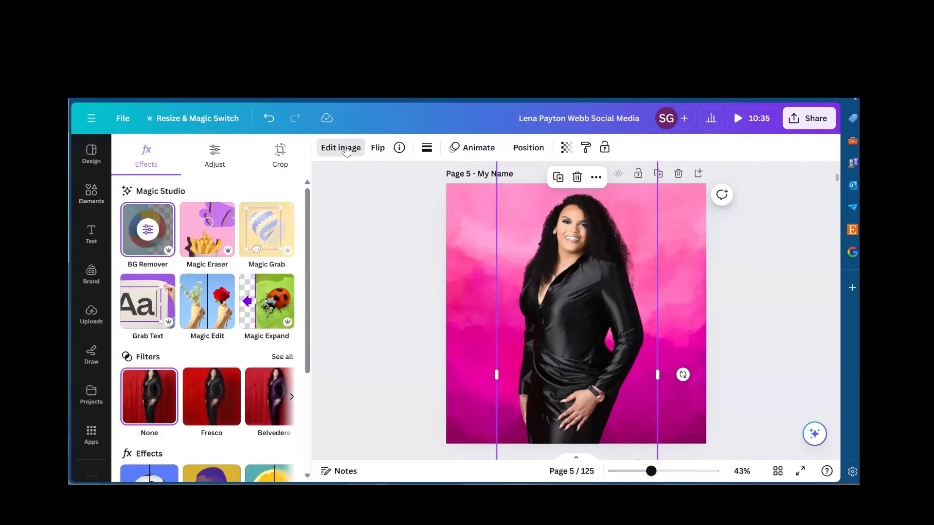
scroll(210, 362, "down", 2)
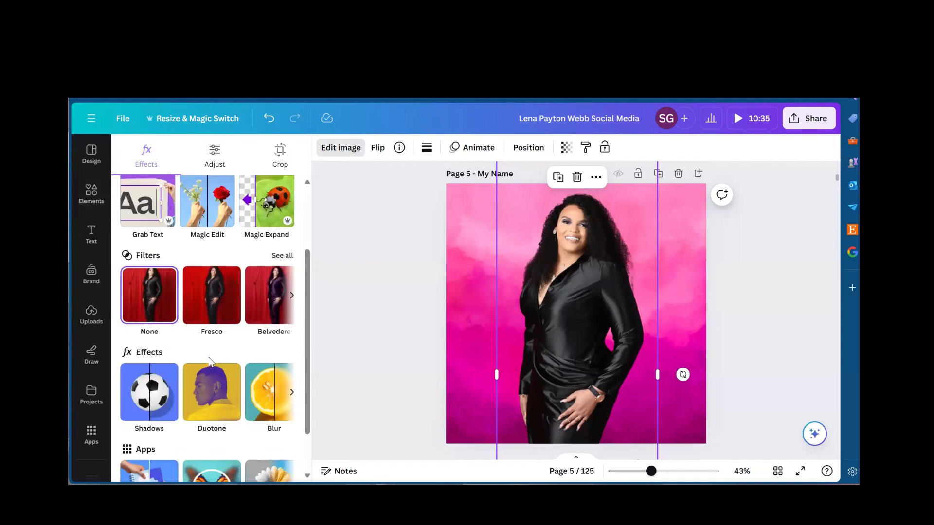
scroll(210, 362, "down", 1)
left_click(157, 360)
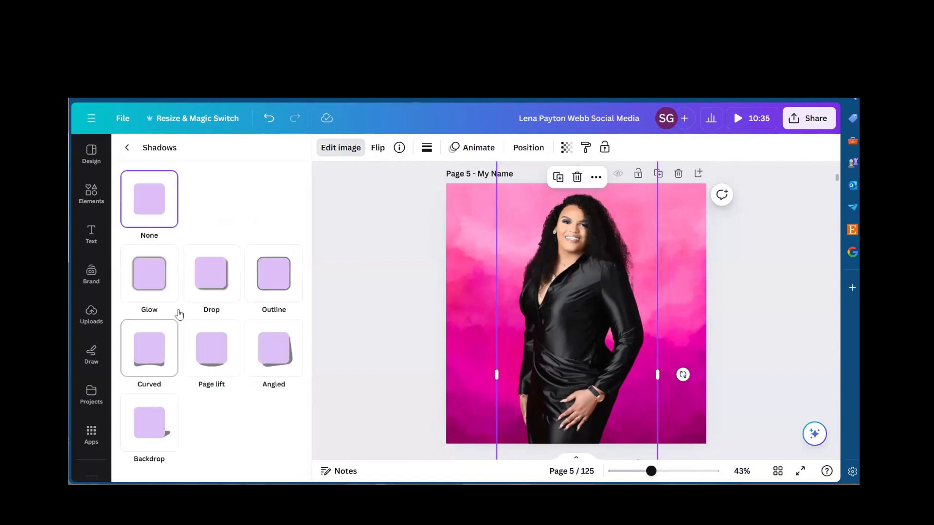
right_click(146, 288)
right_click(130, 304)
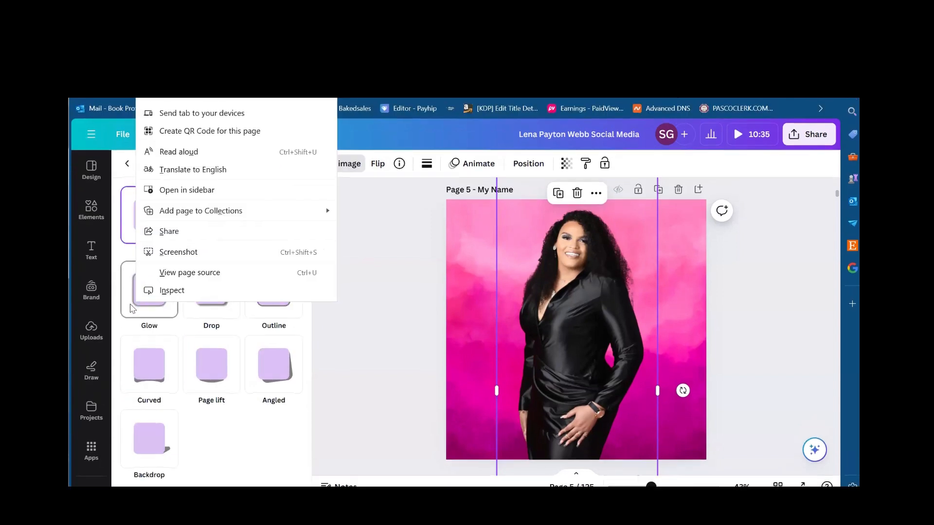
right_click(133, 310)
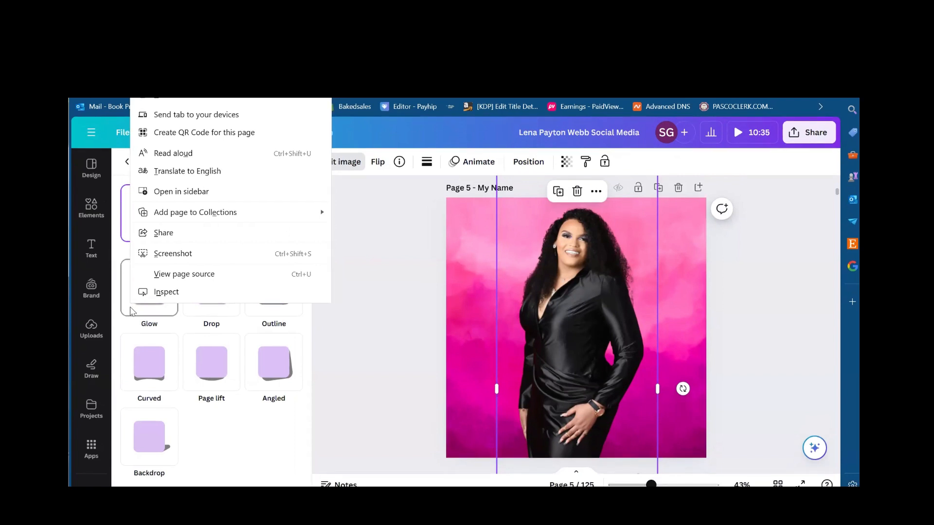
left_click(132, 311)
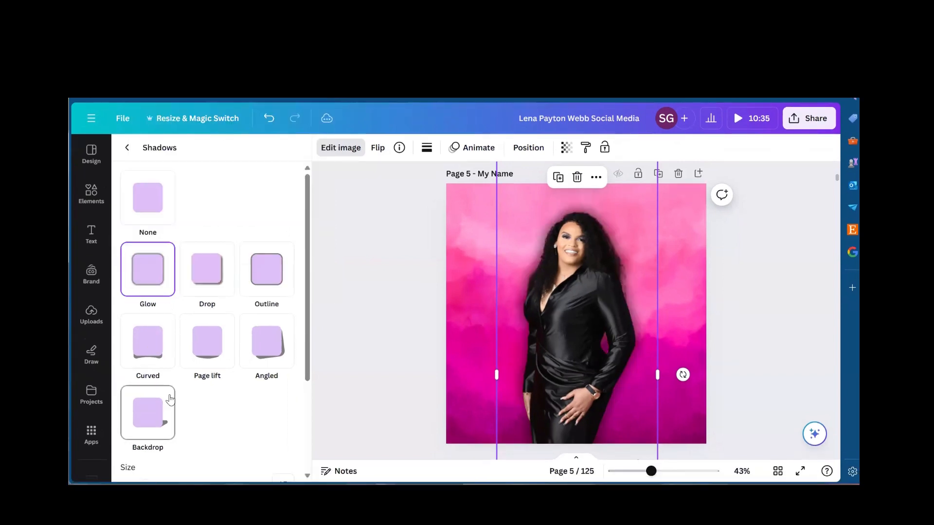
Make the portrait's glow white, with intensity 80 and size 13.
scroll(171, 323, "down", 3)
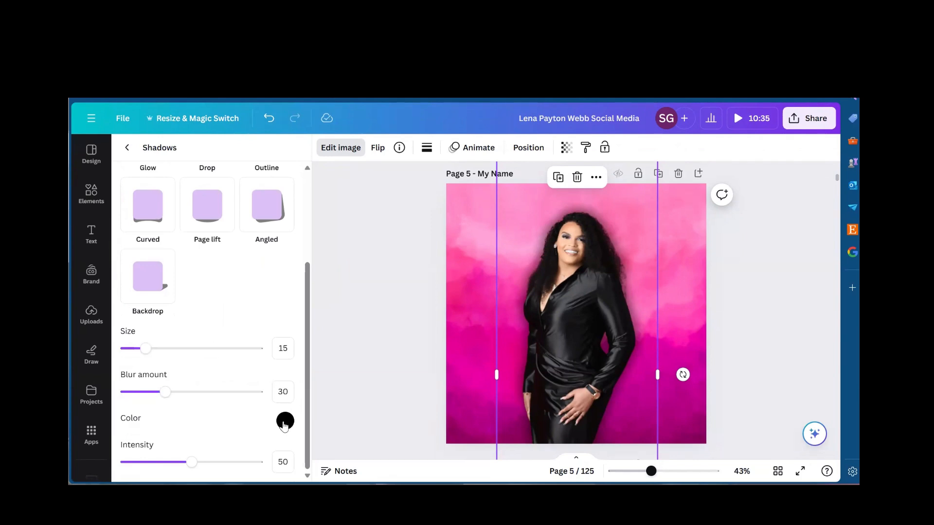
left_click(285, 425)
left_click(289, 358)
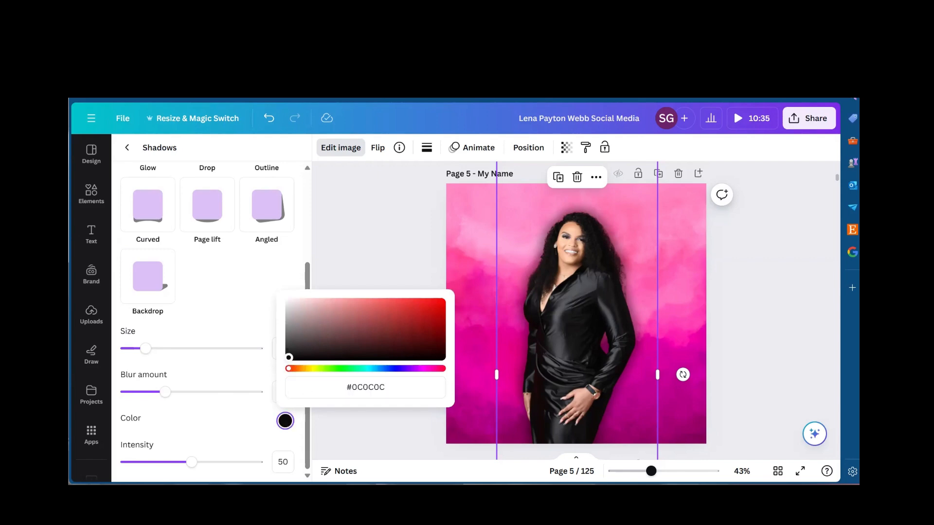
left_click_drag(289, 359, 284, 279)
left_click_drag(194, 462, 232, 463)
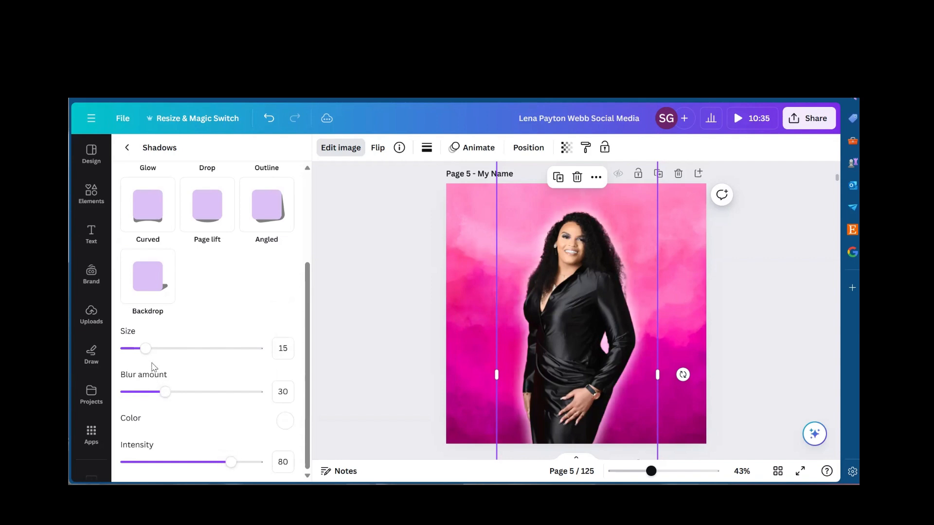
mouse_move(146, 349)
left_mouse_down()
mouse_move(166, 348)
mouse_move(144, 347)
left_mouse_up()
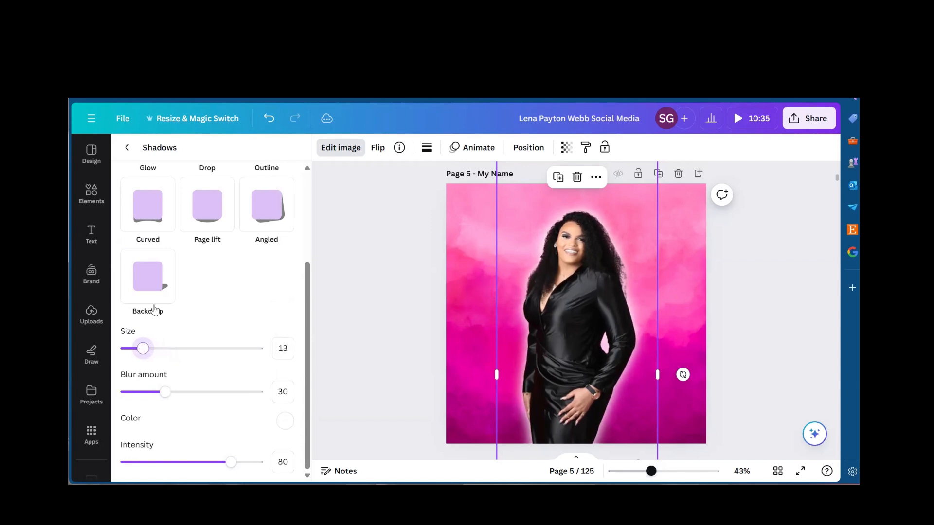
Switch the portrait's shadow to Drop, with intensity 59 and blur amount 14.
scroll(157, 309, "up", 3)
left_click(216, 284)
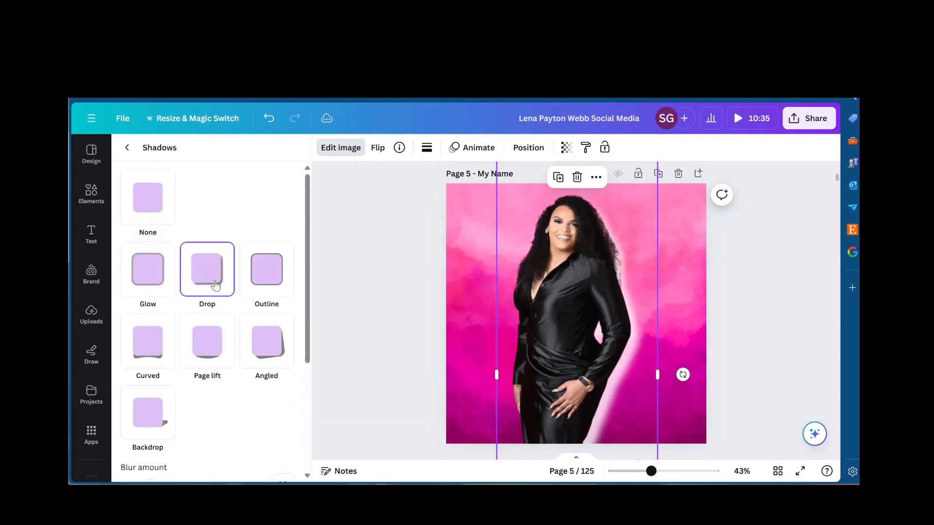
scroll(236, 348, "down", 4)
left_click_drag(233, 464, 204, 463)
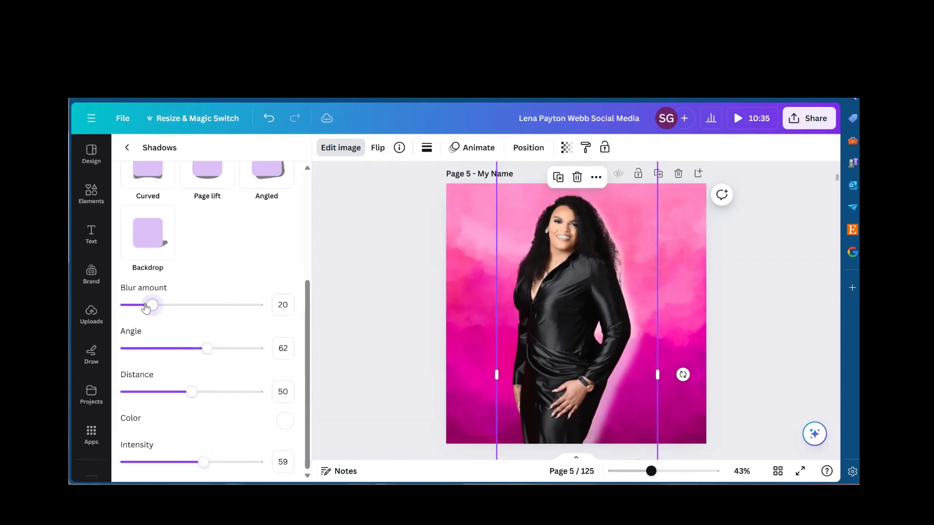
left_click_drag(147, 308, 144, 305)
Try the Outline, Curved and Page lift shadow styles on the page 5 portrait.
scroll(247, 200, "up", 4)
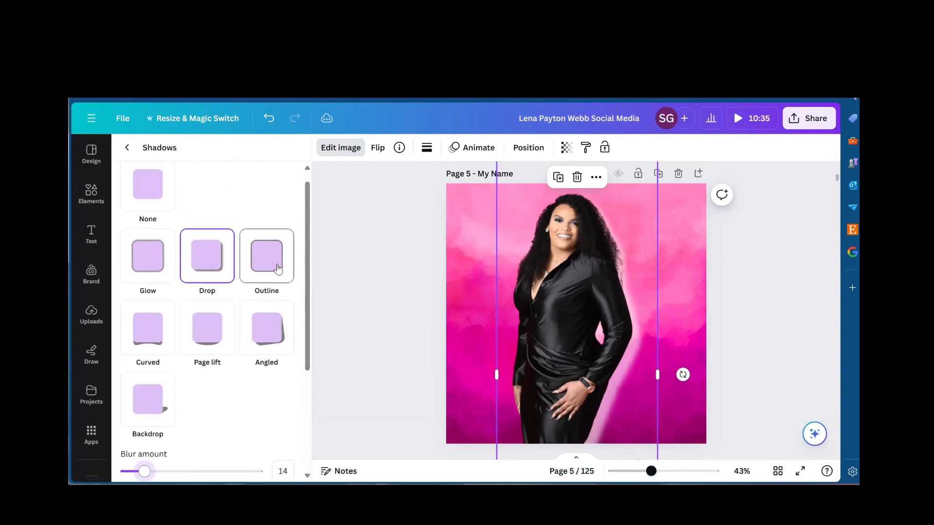
left_click(278, 267)
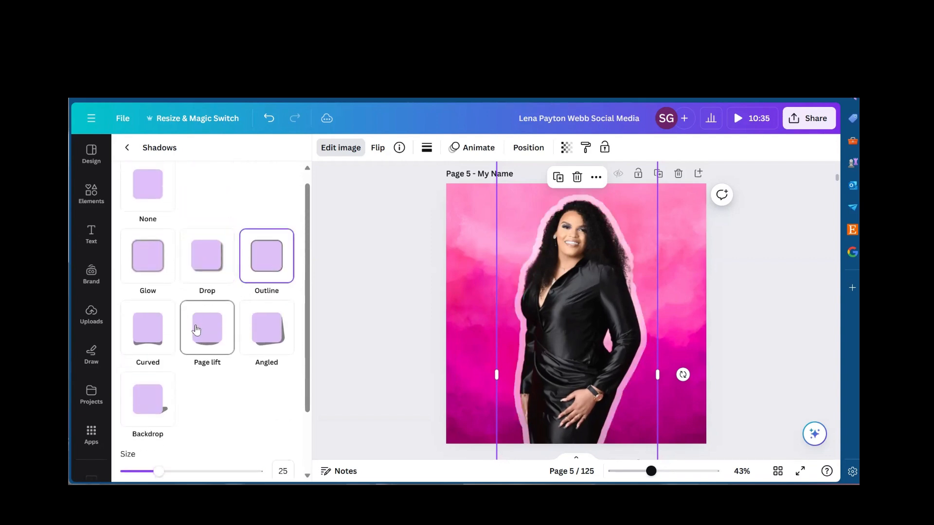
left_click(161, 331)
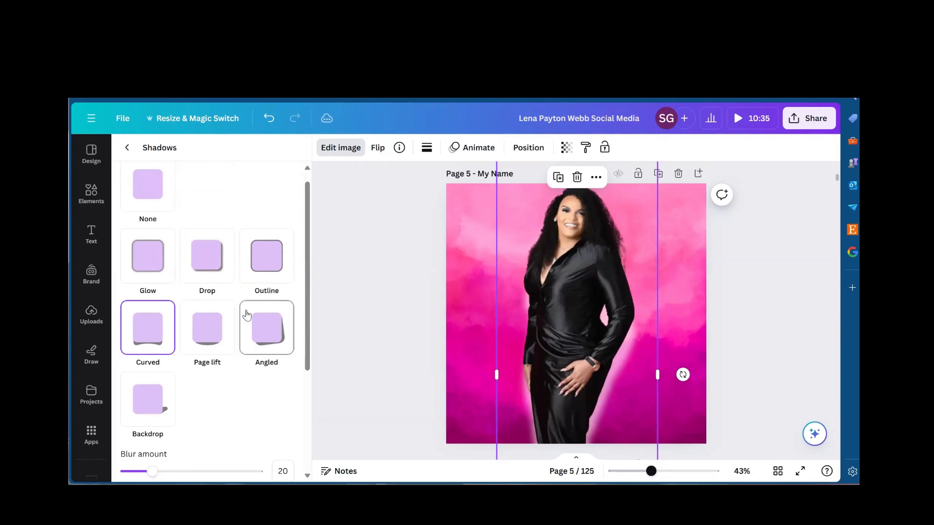
right_click(209, 337)
key("Escape")
right_click(198, 340)
left_click(190, 401)
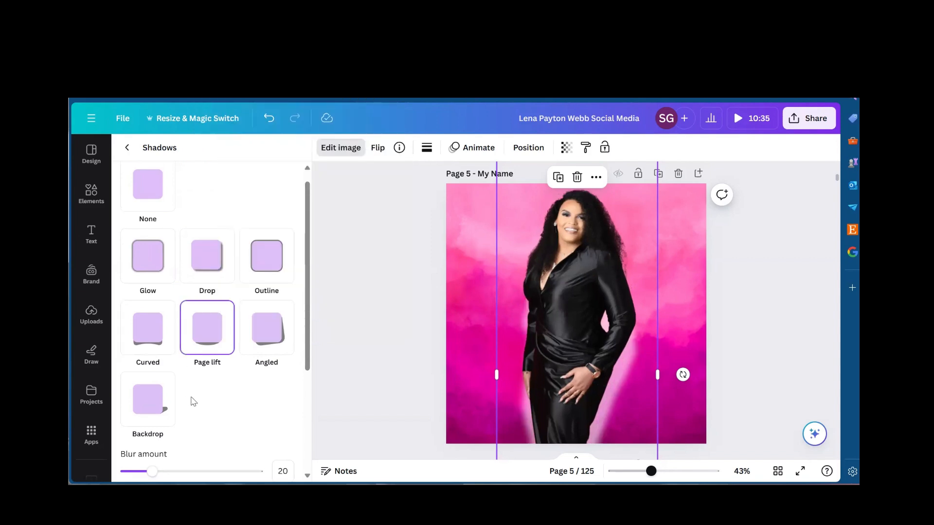
Apply the Backdrop shadow to the portrait and move it up and right toward the centre of page 5.
left_click(138, 415)
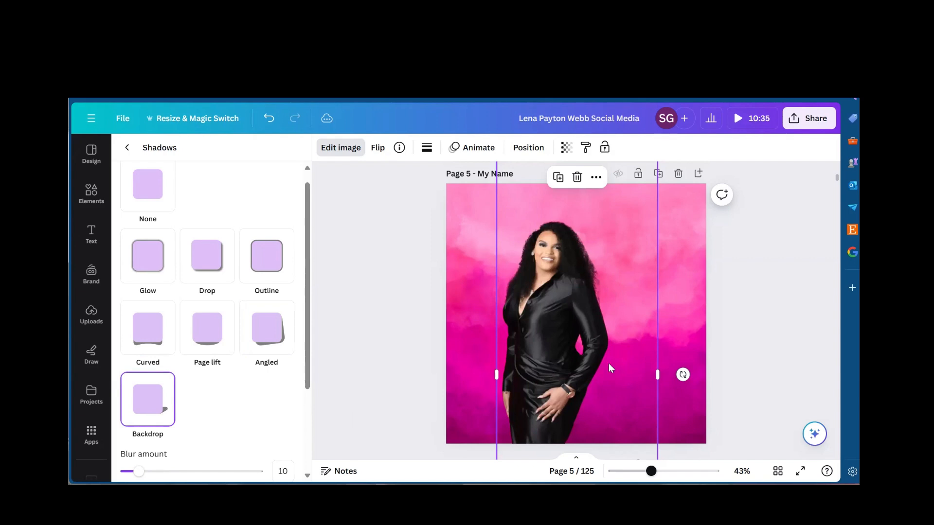
scroll(615, 368, "down", 3)
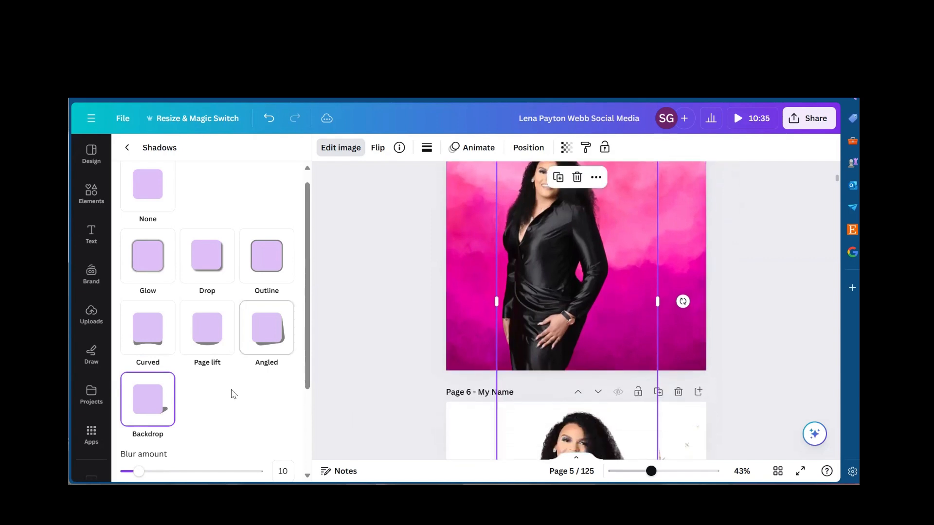
scroll(229, 389, "down", 2)
scroll(227, 395, "up", 3)
scroll(576, 256, "up", 2)
left_click_drag(564, 281, 585, 253)
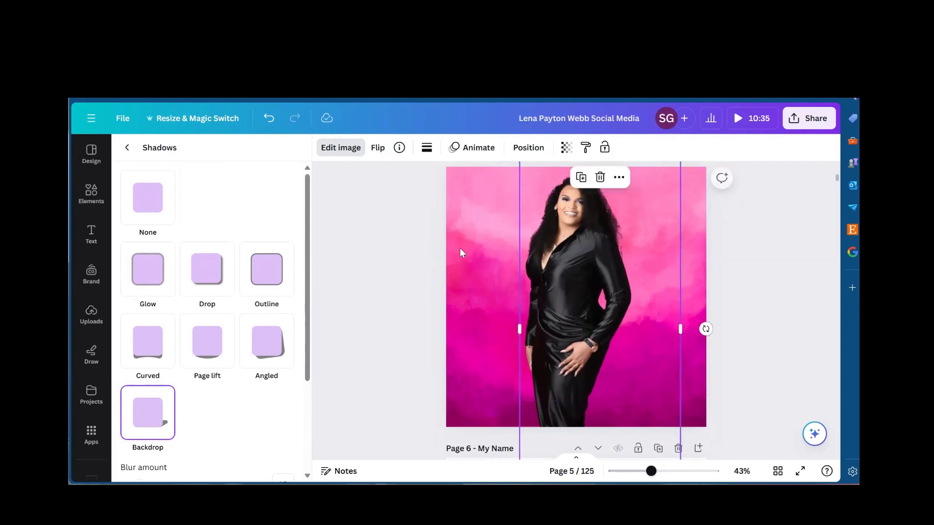
left_click(127, 149)
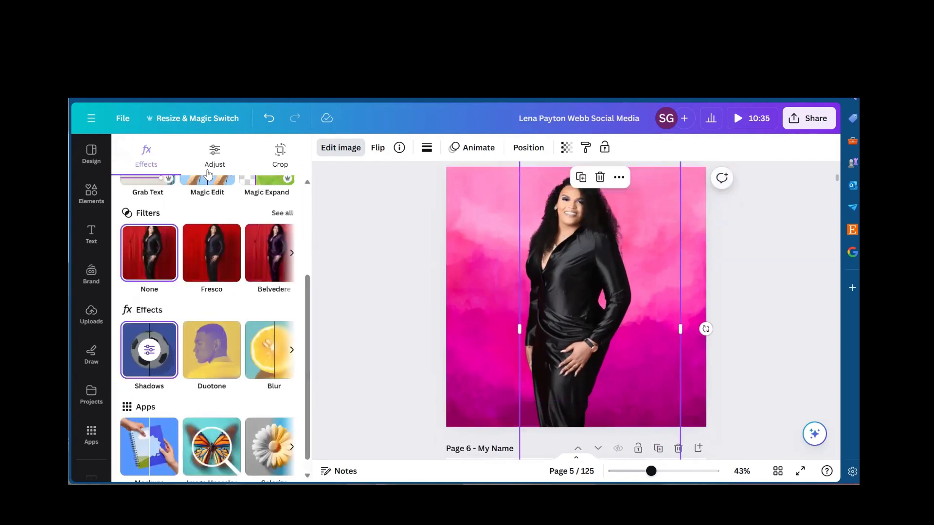